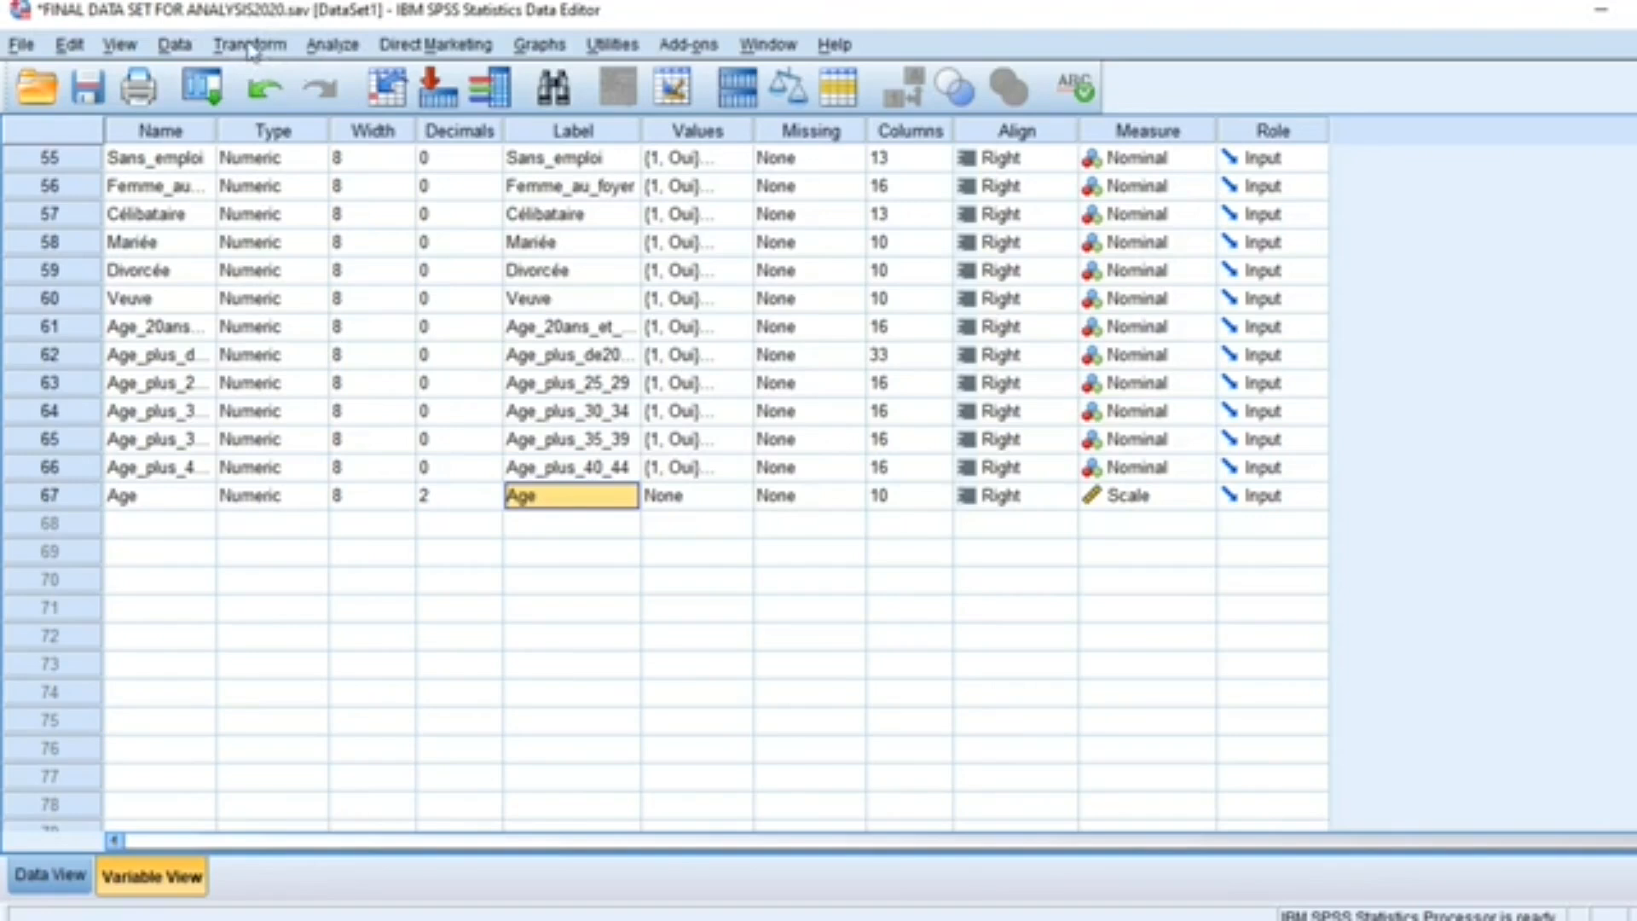
# Start a new variable computation with an empty expression and name the target variable age_square
pyautogui.click(249, 46)
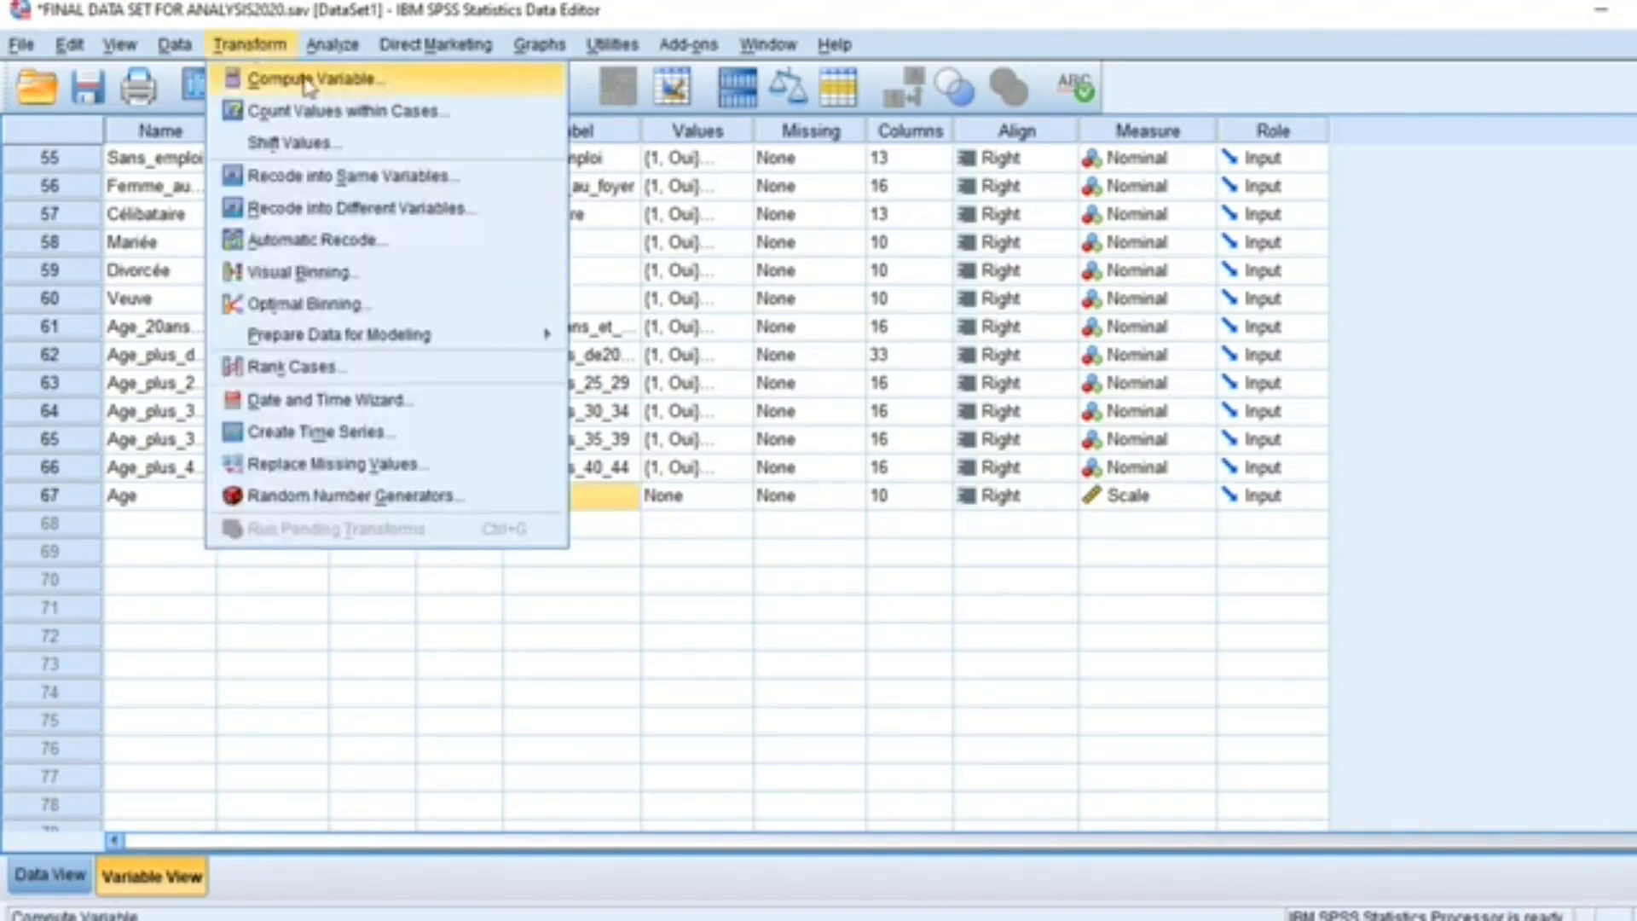
pyautogui.click(352, 87)
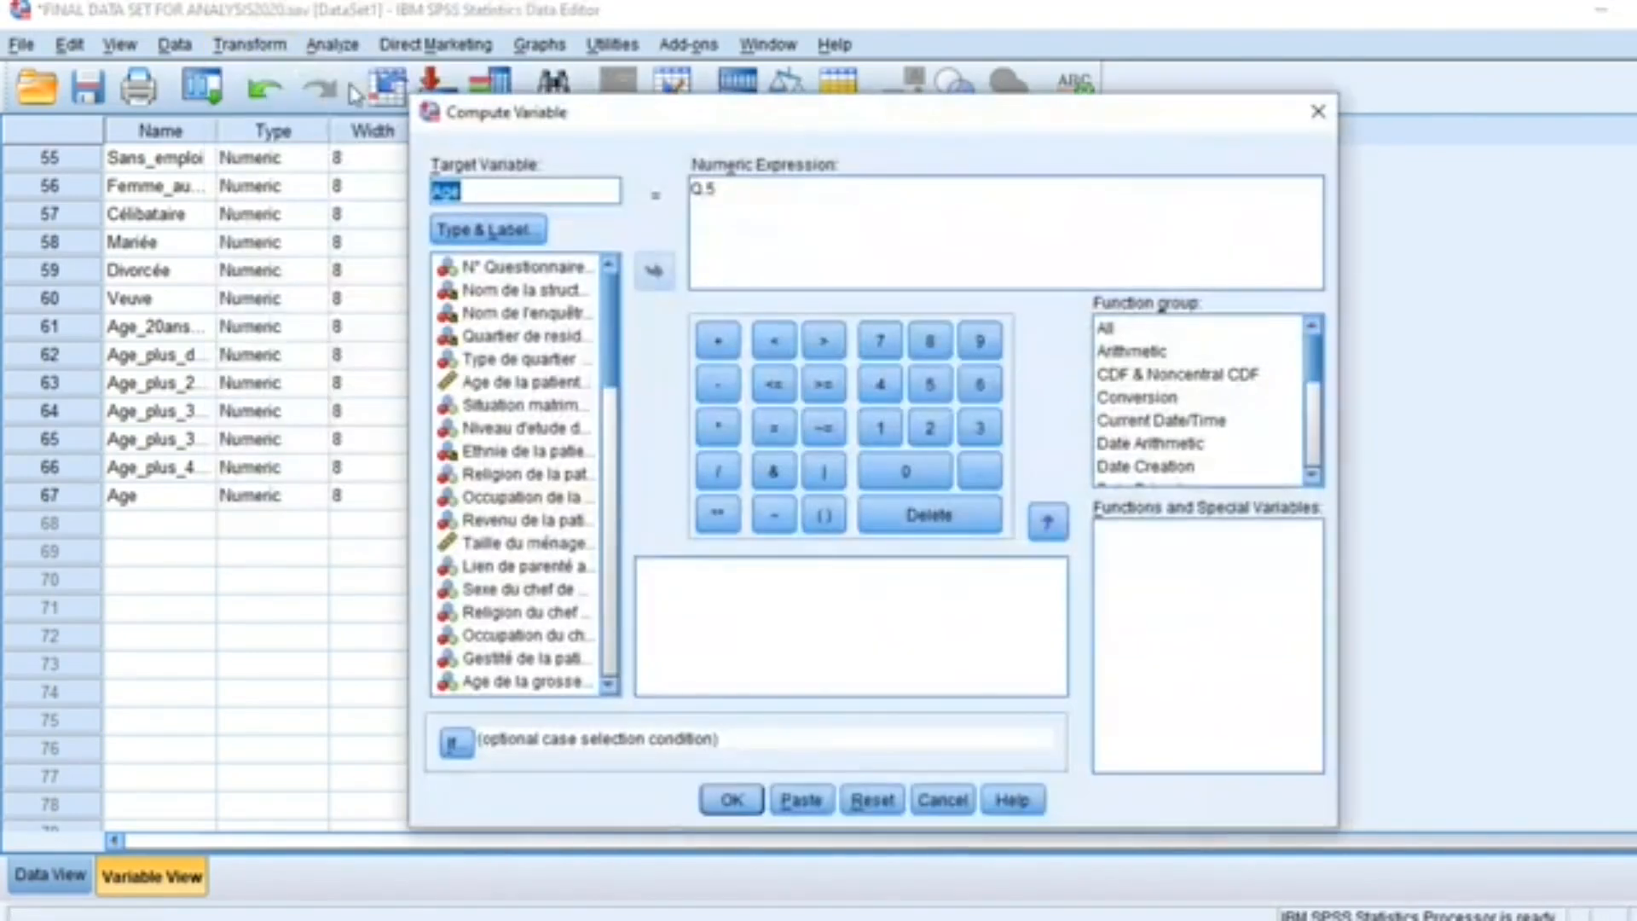
pyautogui.press('BackSpace')
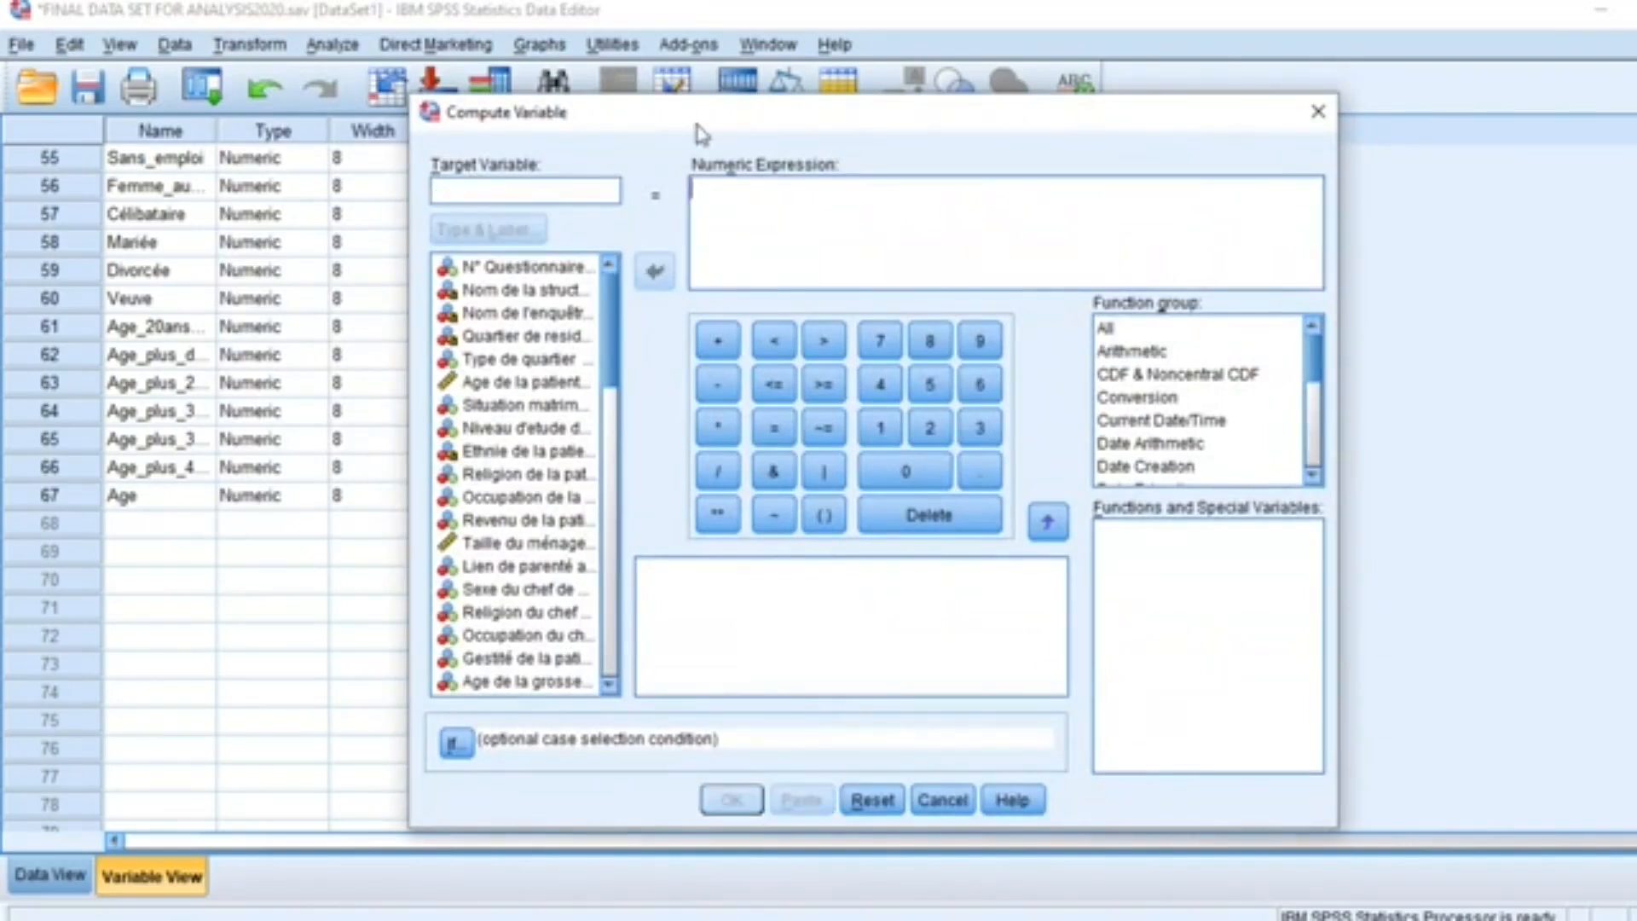
pyautogui.moveTo(704, 120); pyautogui.dragTo(587, 94)
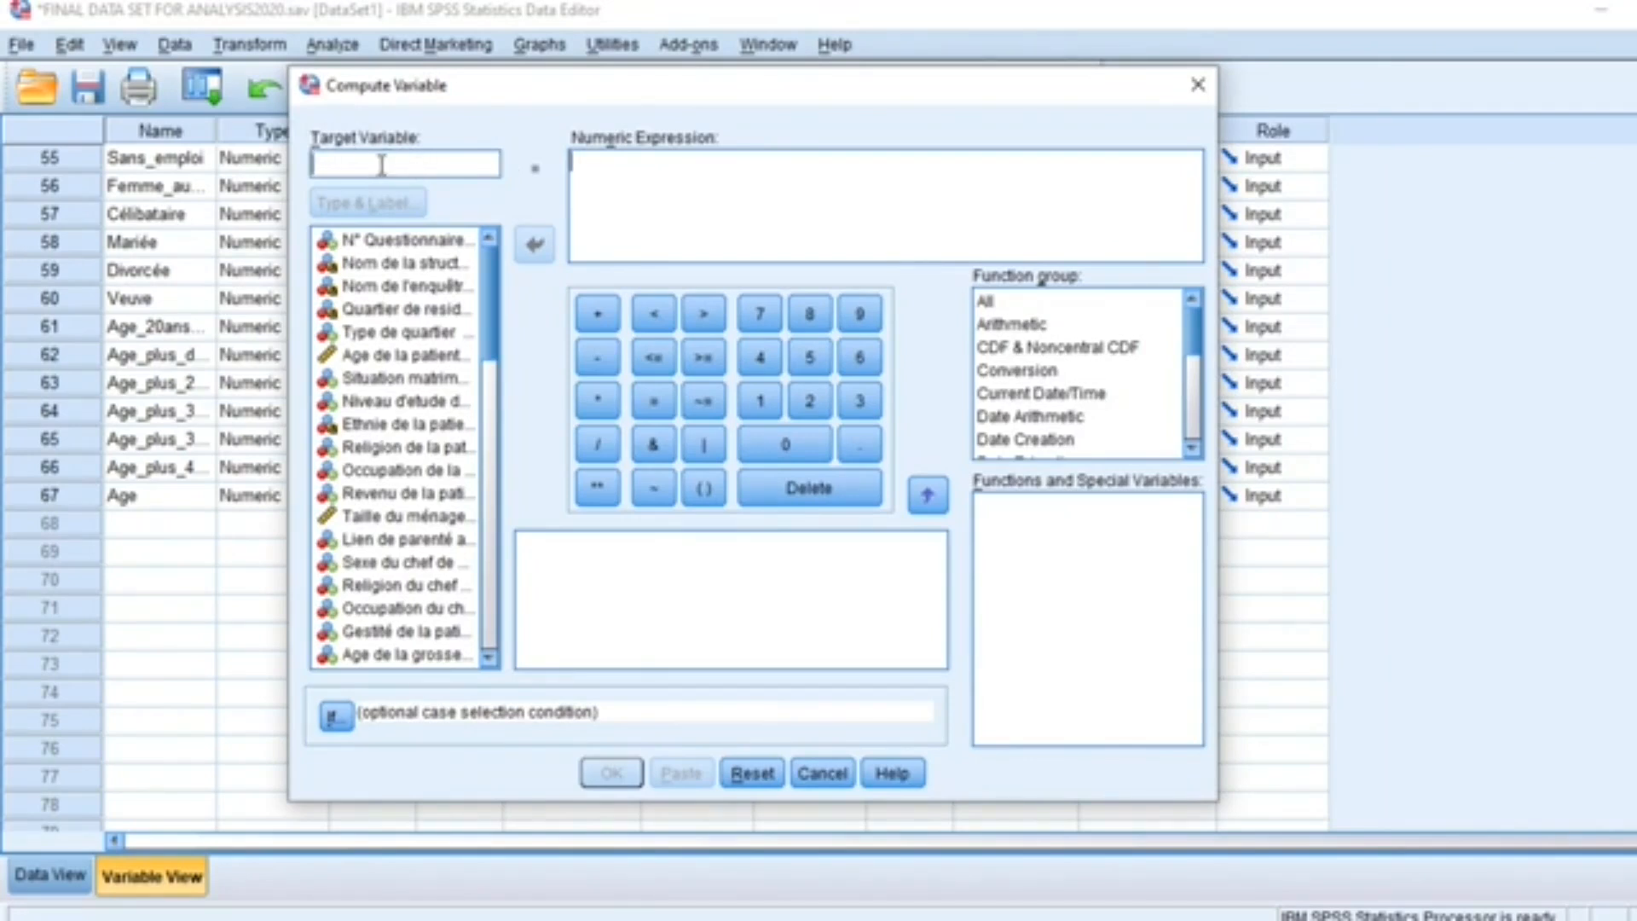
pyautogui.write('age')
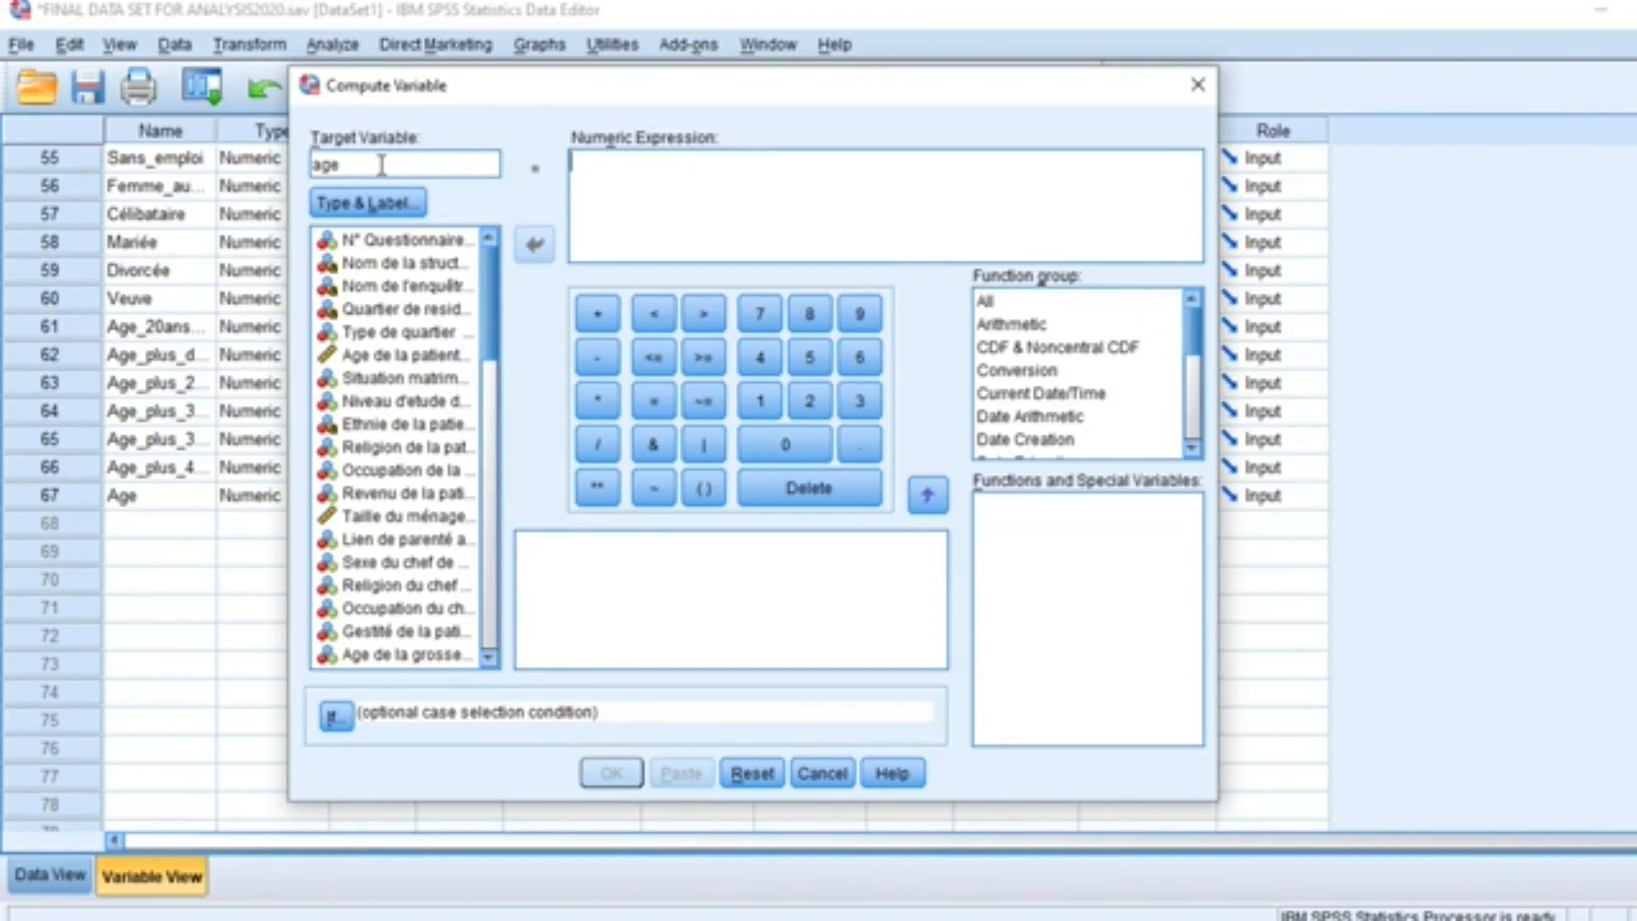
pyautogui.write('12')
pyautogui.press('BackSpace')
pyautogui.press('BackSpace')
pyautogui.press('Right')
pyautogui.press('Right')
pyautogui.press('Right')
pyautogui.write('_square')
# Build the numeric expression SQRT(Age) with the arithmetic square root function
pyautogui.click(577, 177)
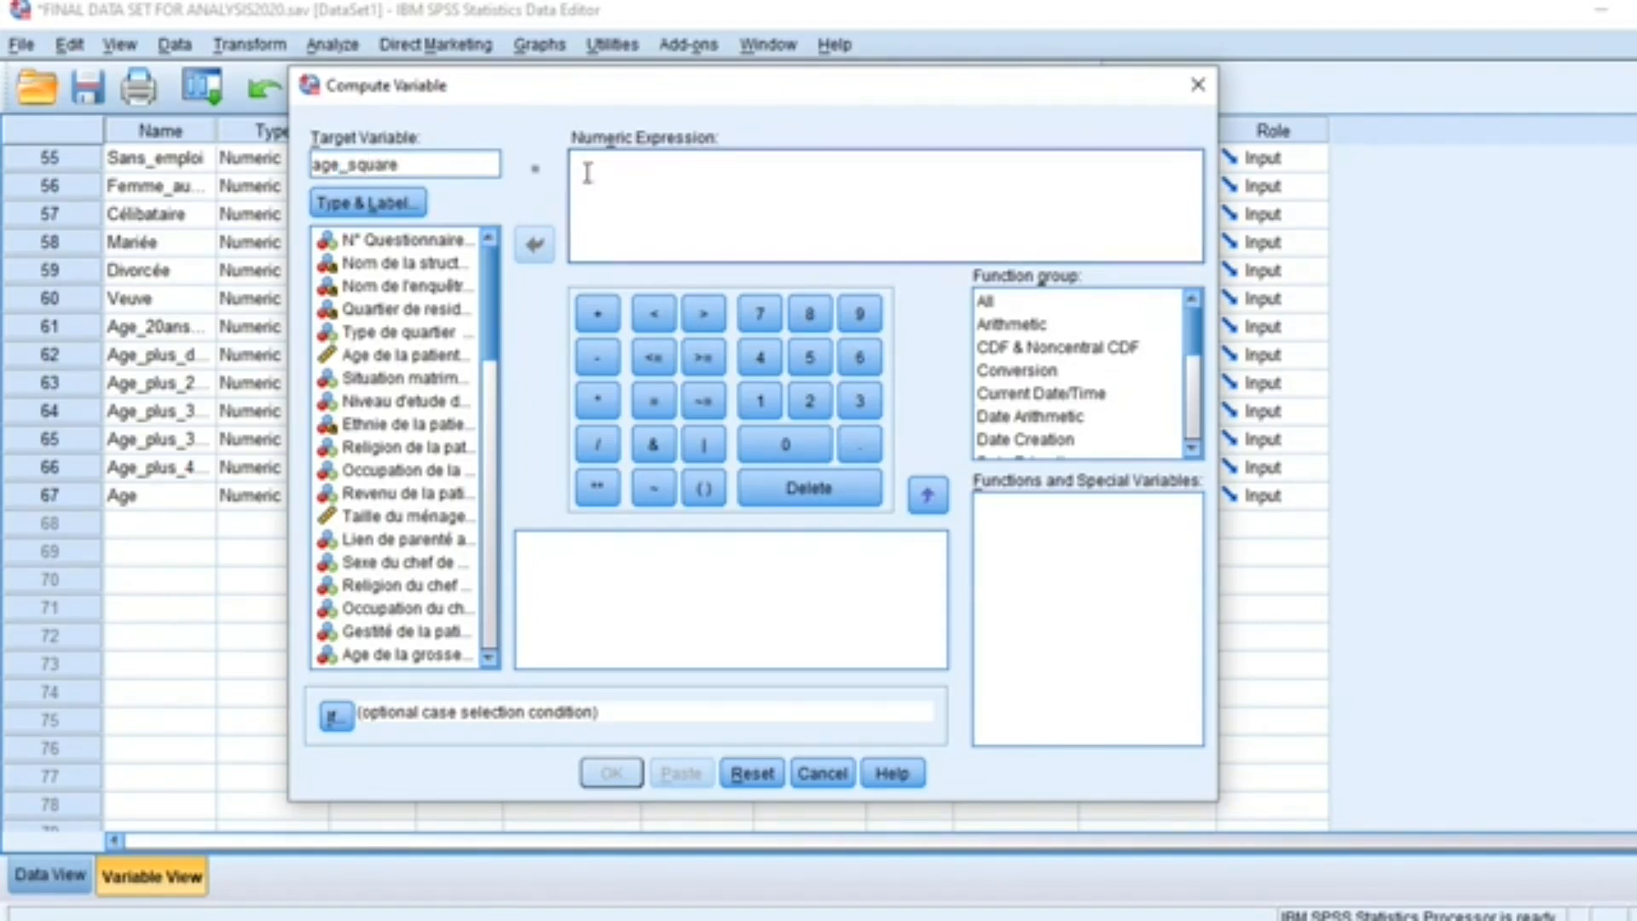
pyautogui.scroll(-10, 435, 369)
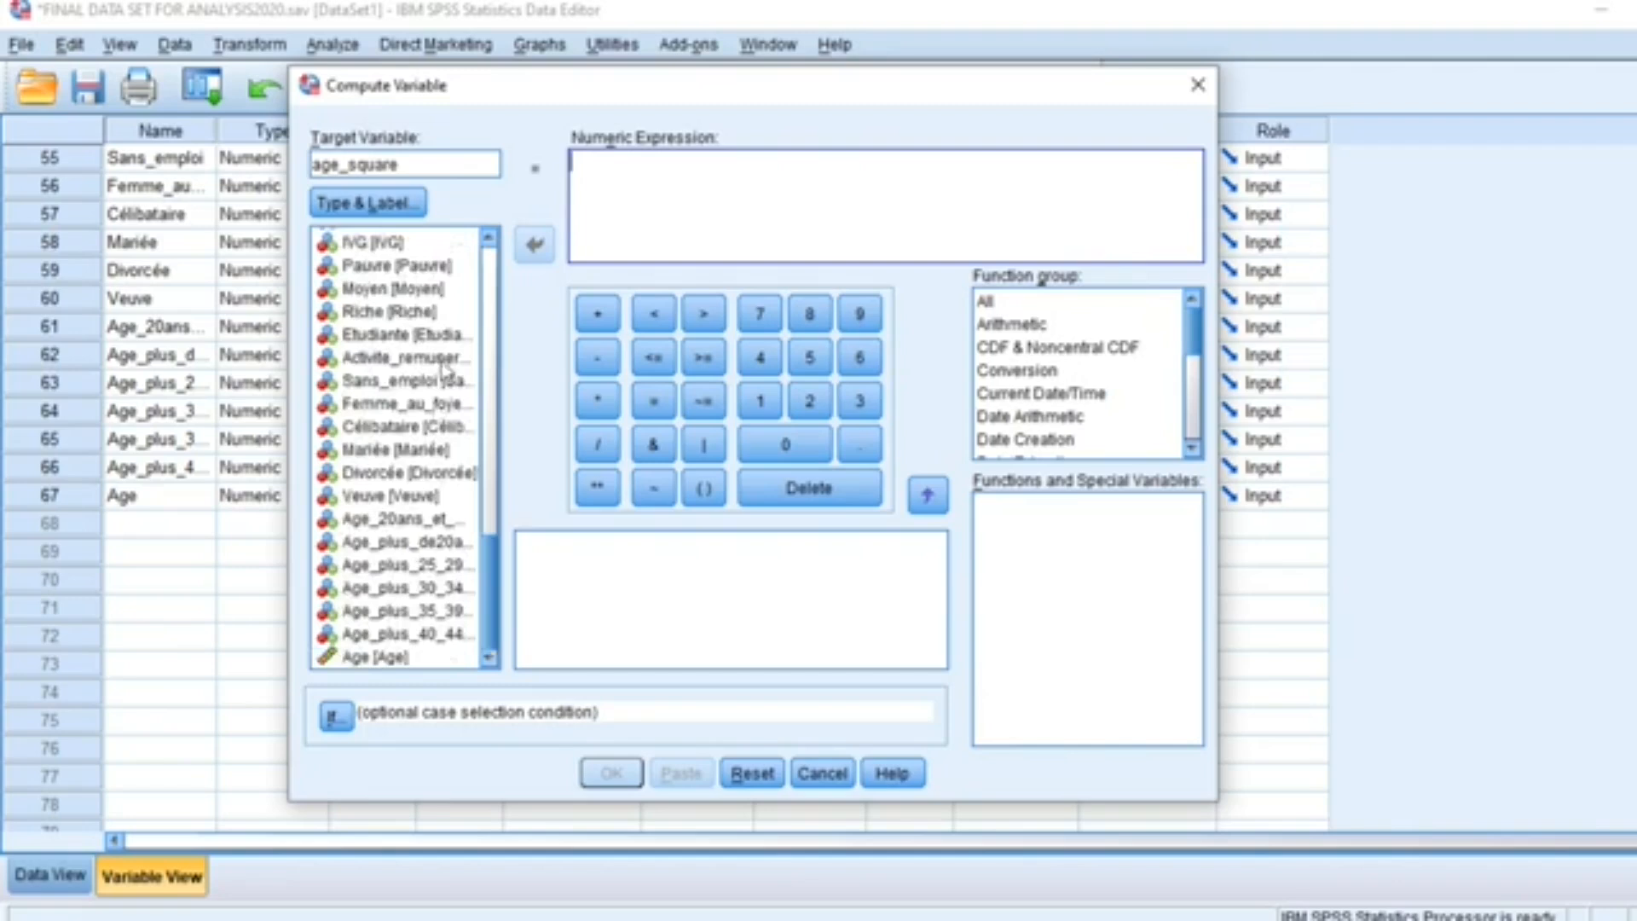
pyautogui.click(373, 658)
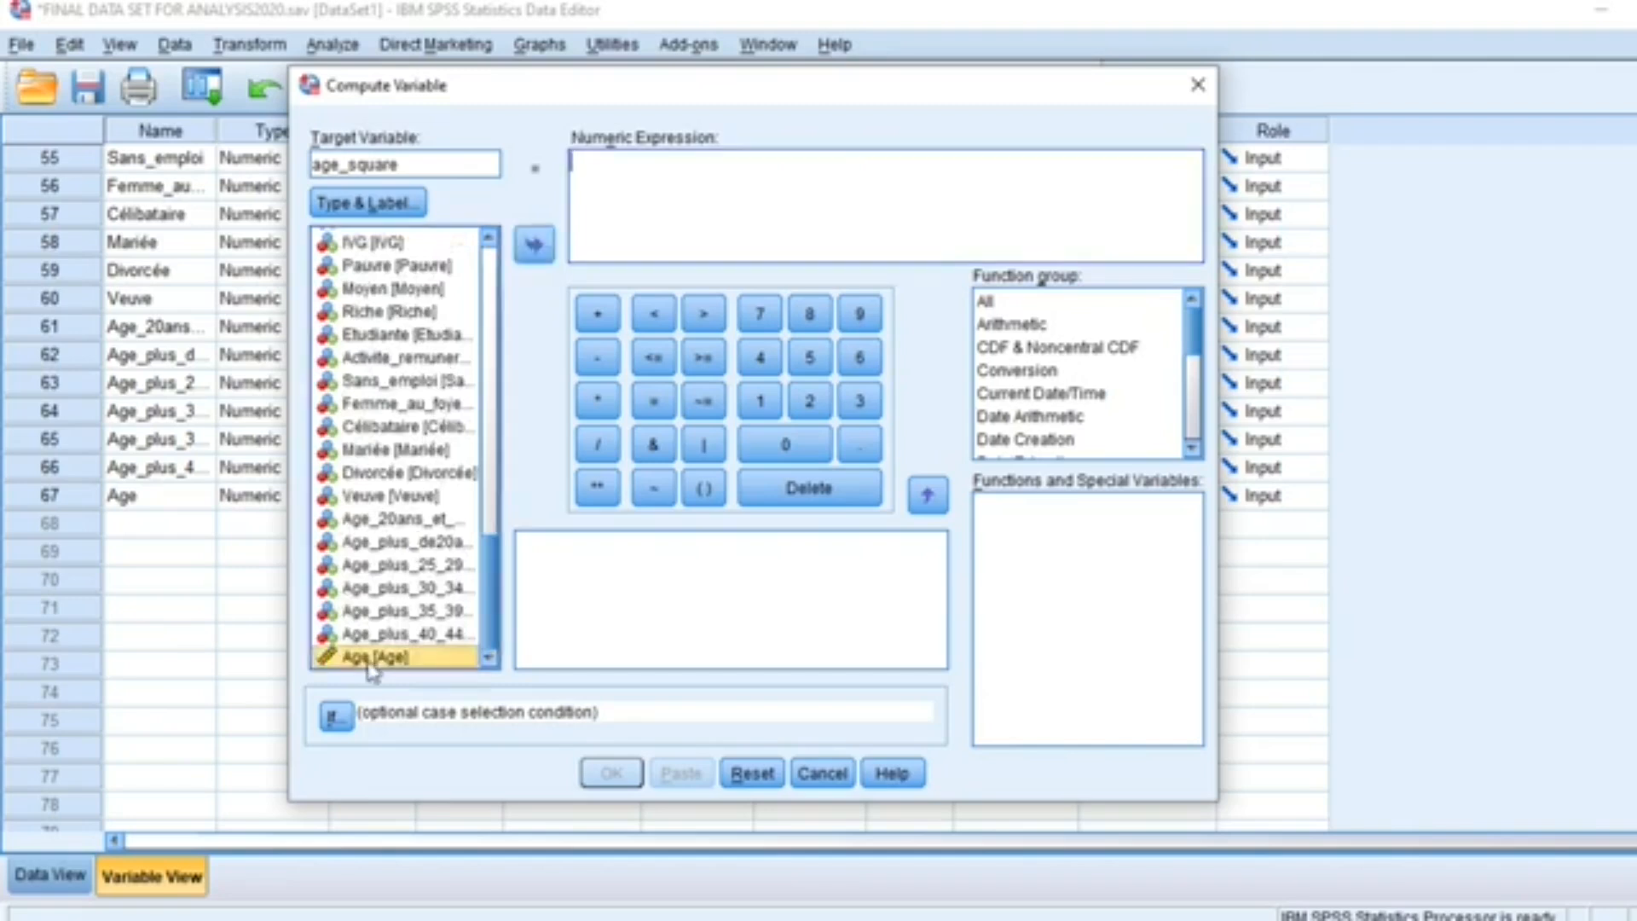
pyautogui.click(534, 247)
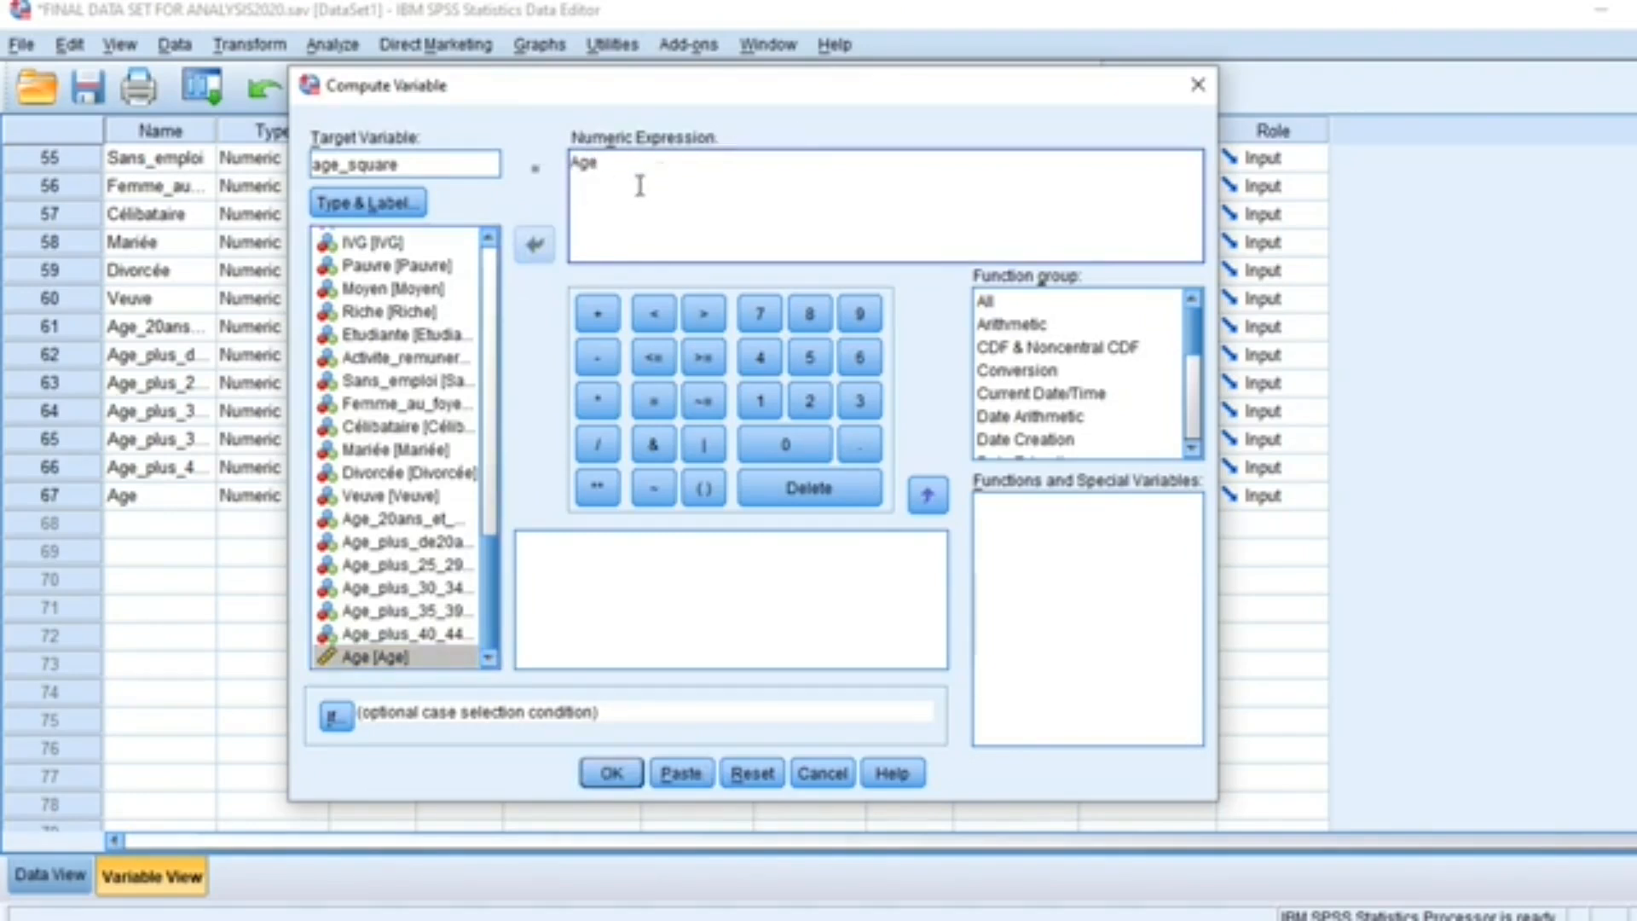
pyautogui.scroll(-1, 1196, 358)
pyautogui.scroll(-1, 1196, 358)
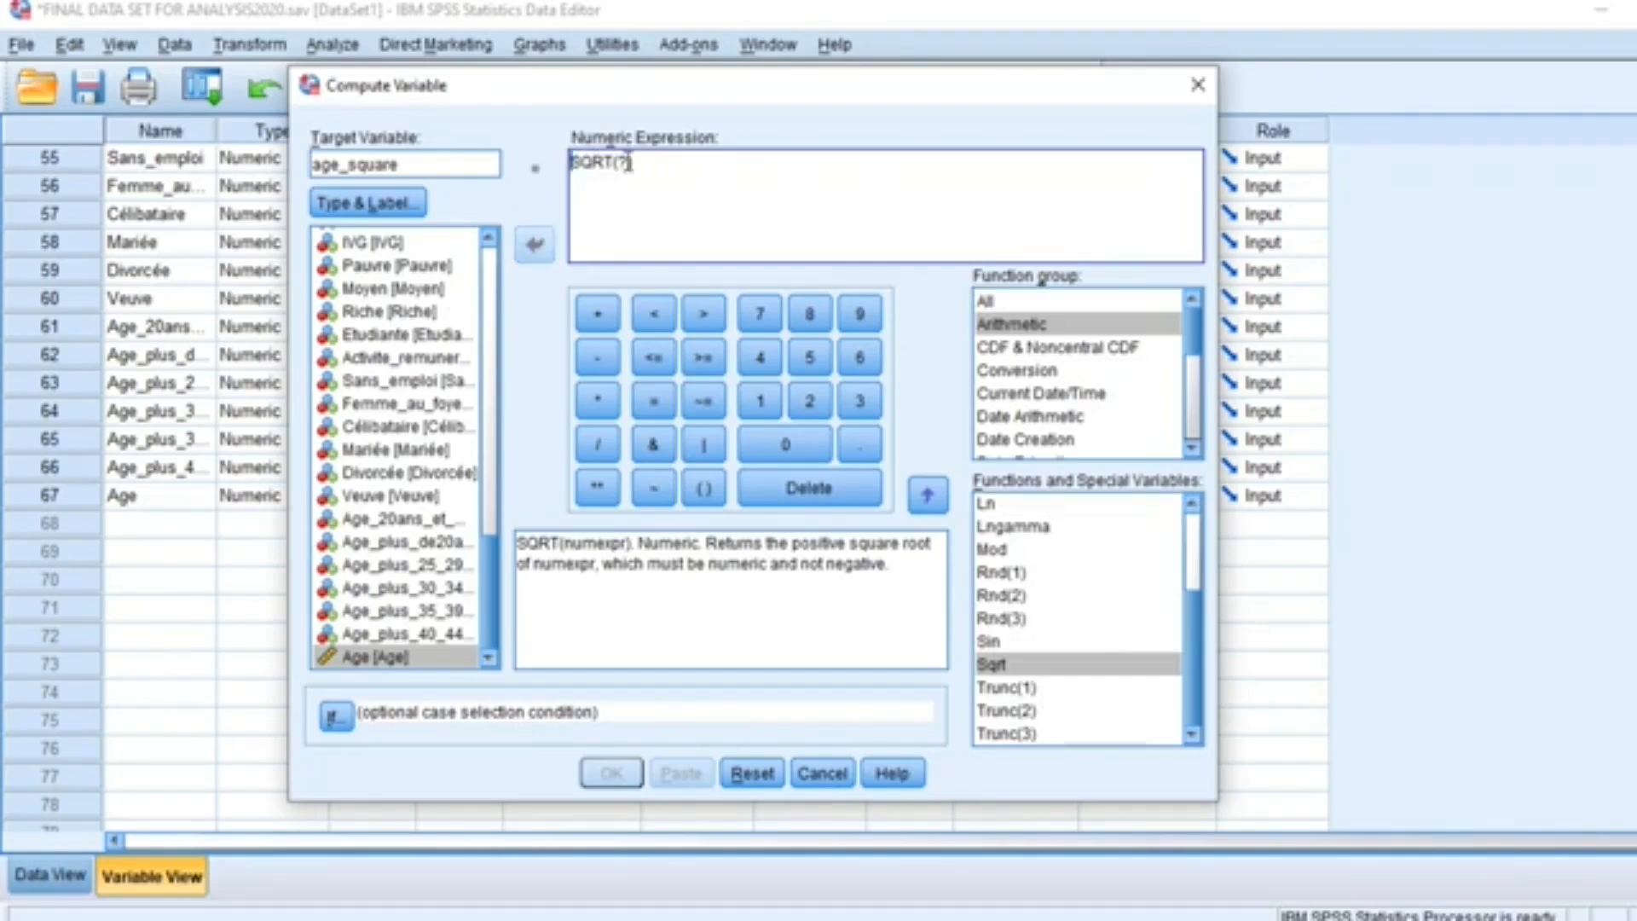
pyautogui.click(628, 162)
pyautogui.press('BackSpace')
pyautogui.write('Age')
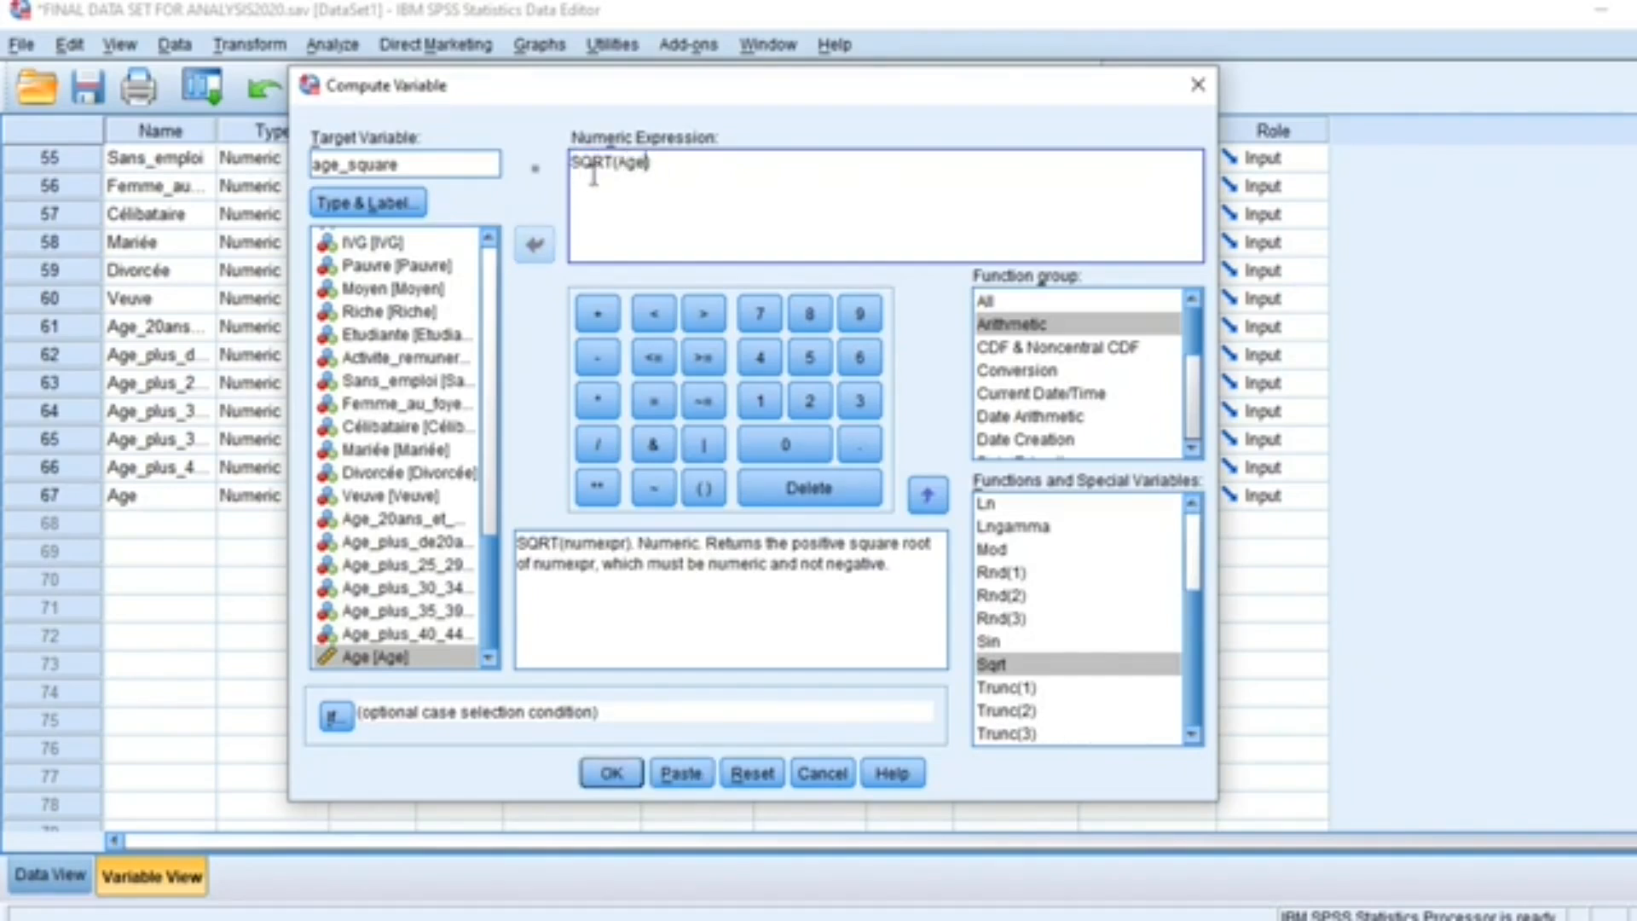
# Reinsert the Age variable from the variable list as the SQRT argument and run the computation
pyautogui.moveTo(638, 162)
pyautogui.mouseDown()
pyautogui.moveTo(617, 162)
pyautogui.moveTo(650, 163)
pyautogui.mouseUp()
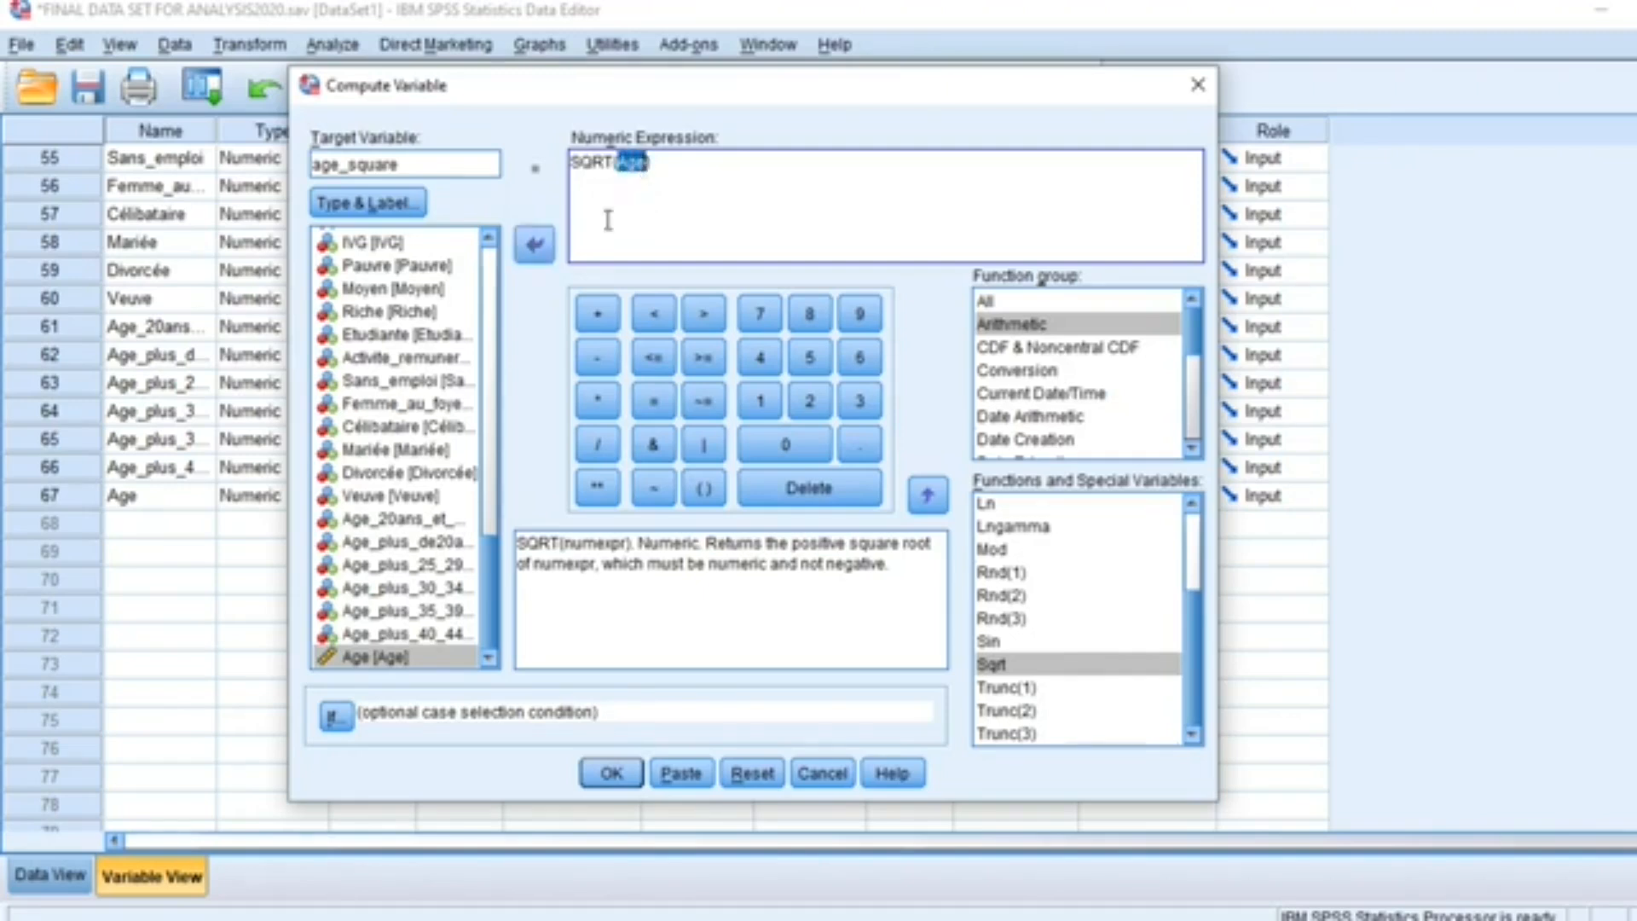
pyautogui.click(388, 669)
pyautogui.click(534, 246)
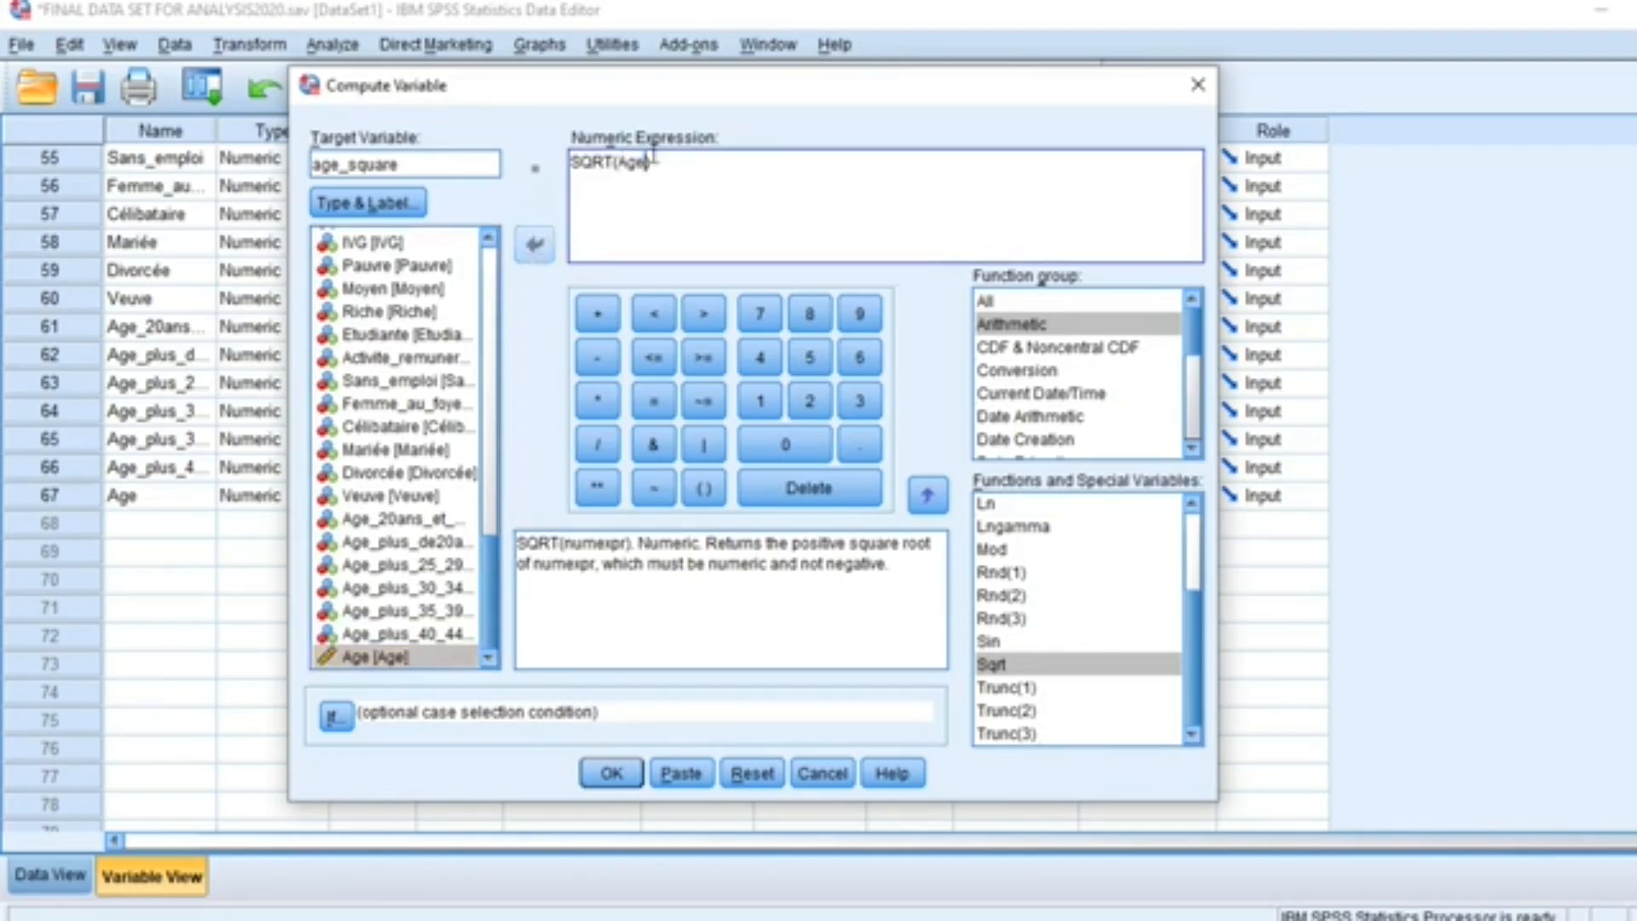
pyautogui.write(')')
pyautogui.click(612, 773)
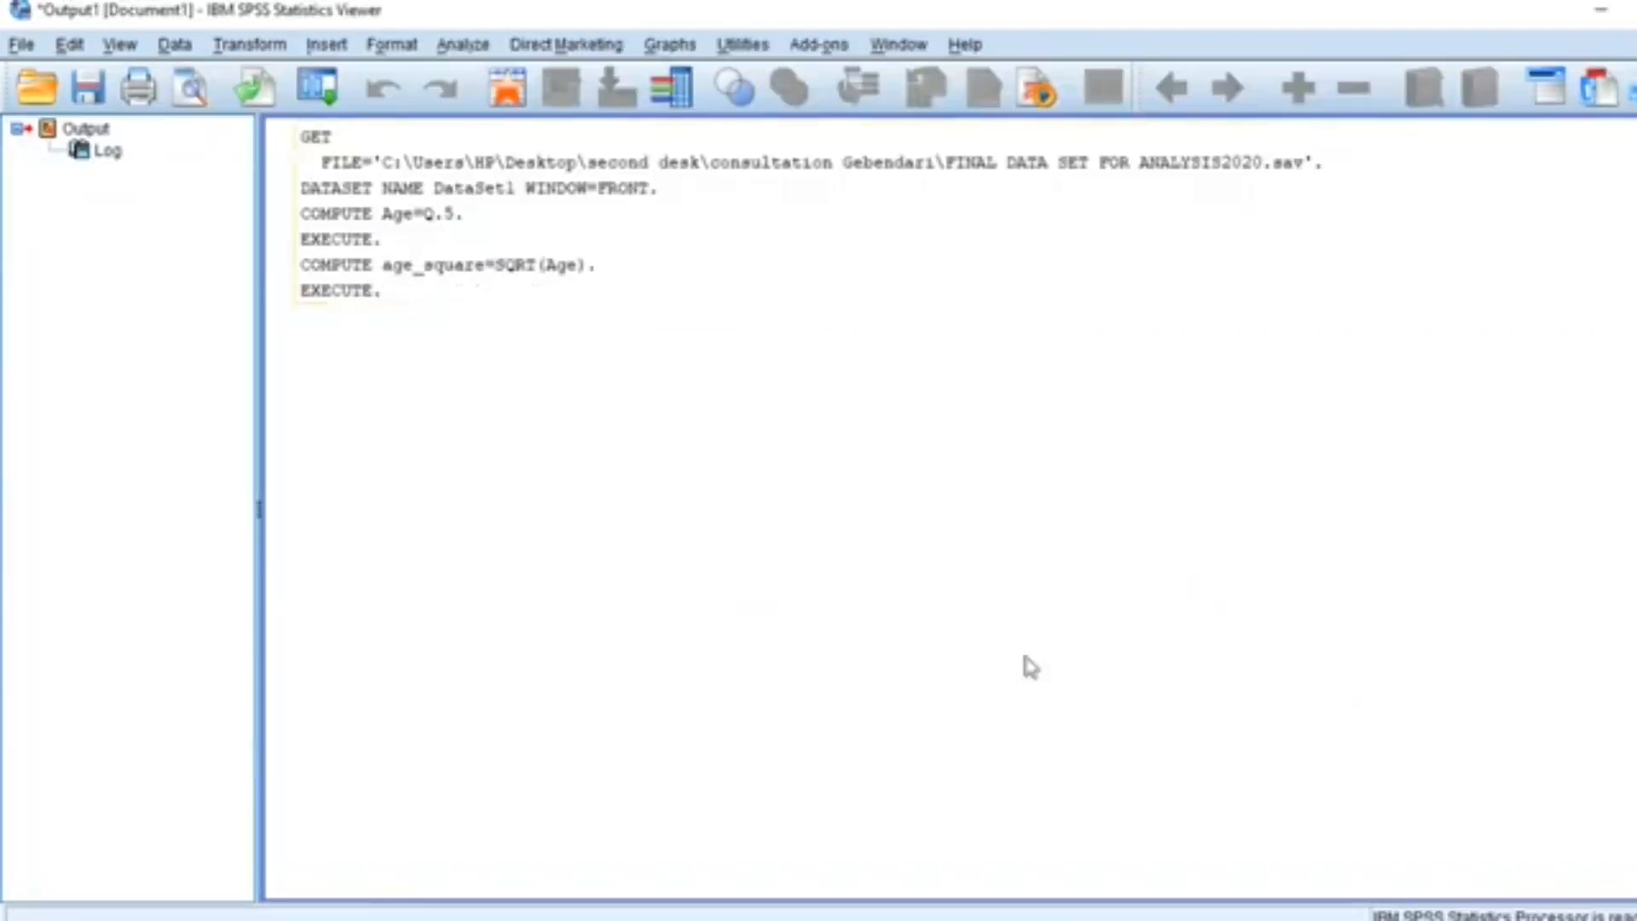
# Return to the Data Editor and start a new variable computation with target variable age_categories and an empty expression
pyautogui.click(1079, 827)
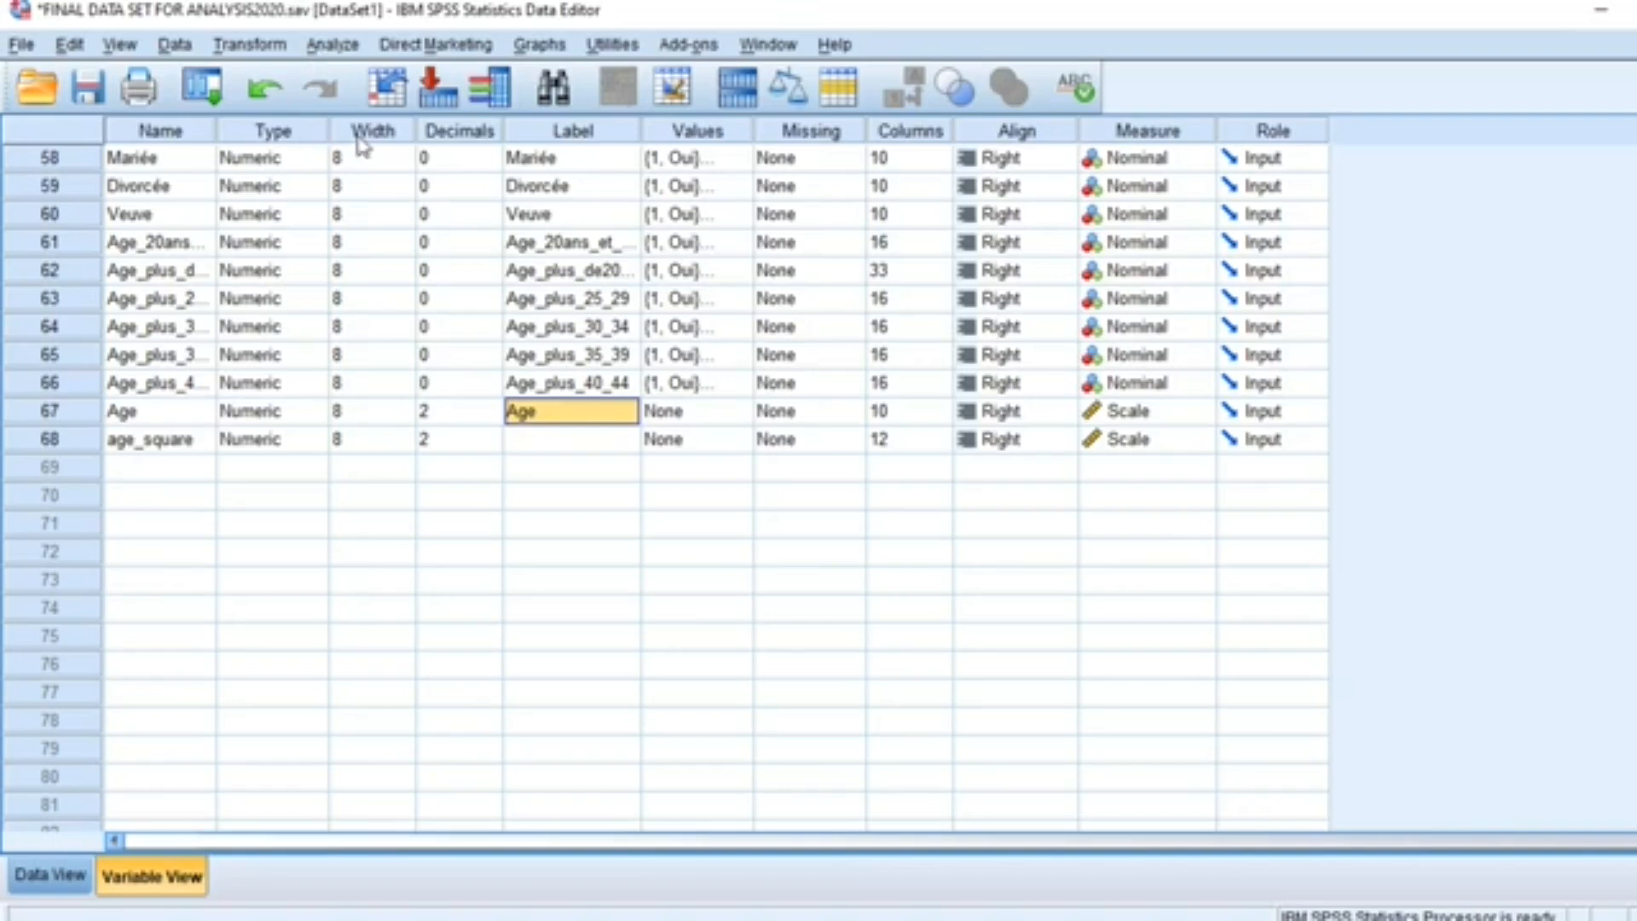
pyautogui.click(256, 48)
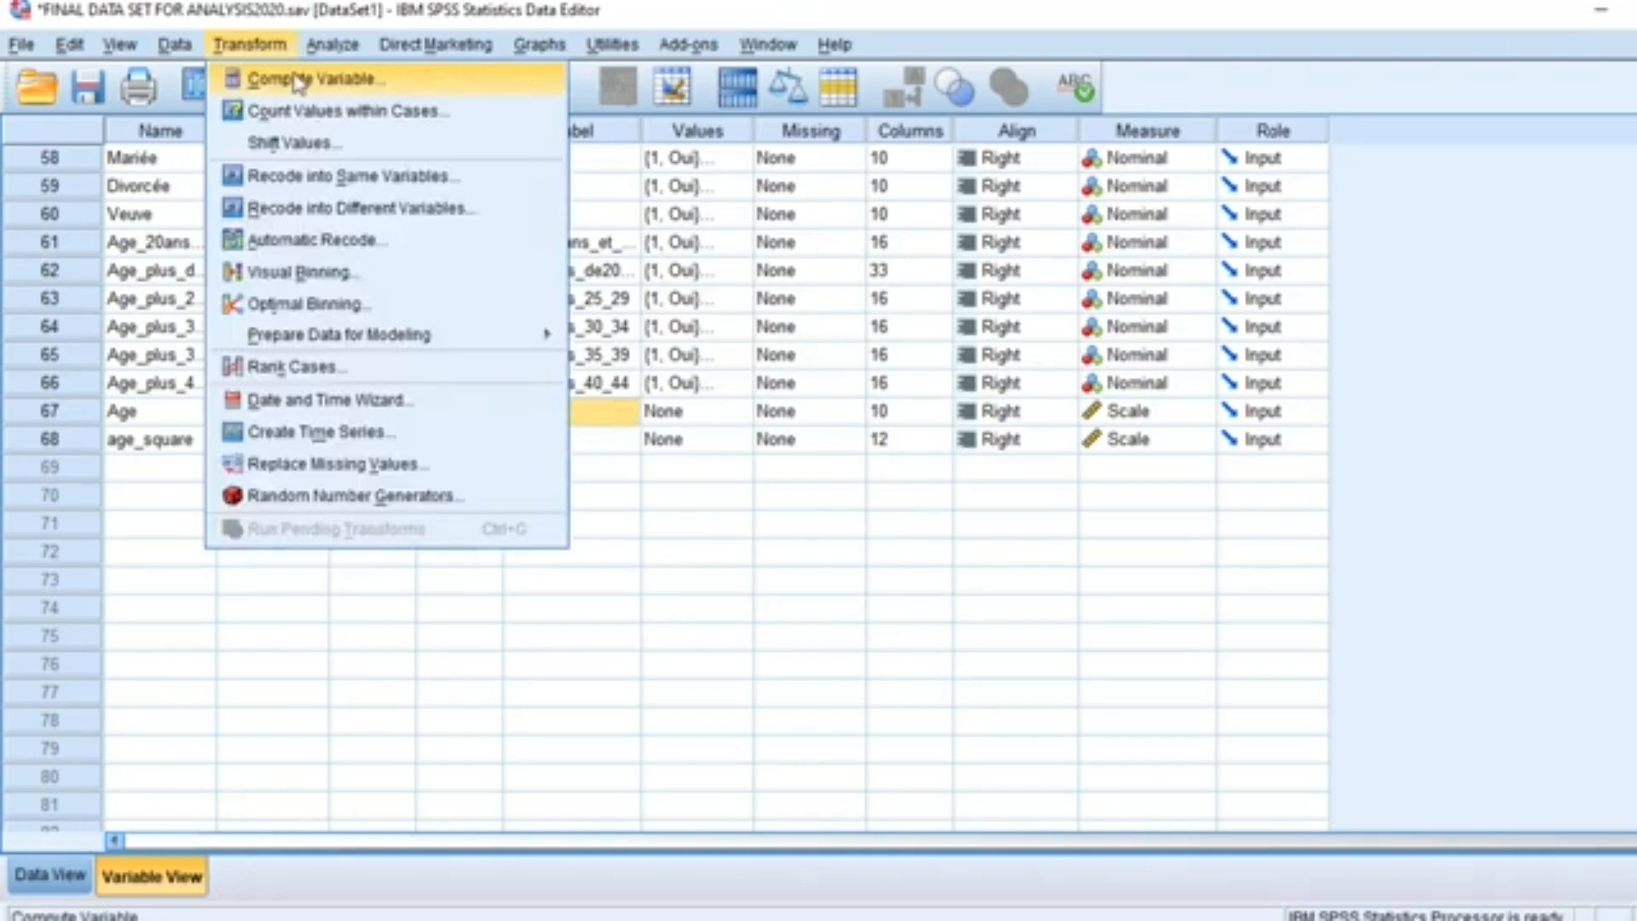
pyautogui.click(299, 75)
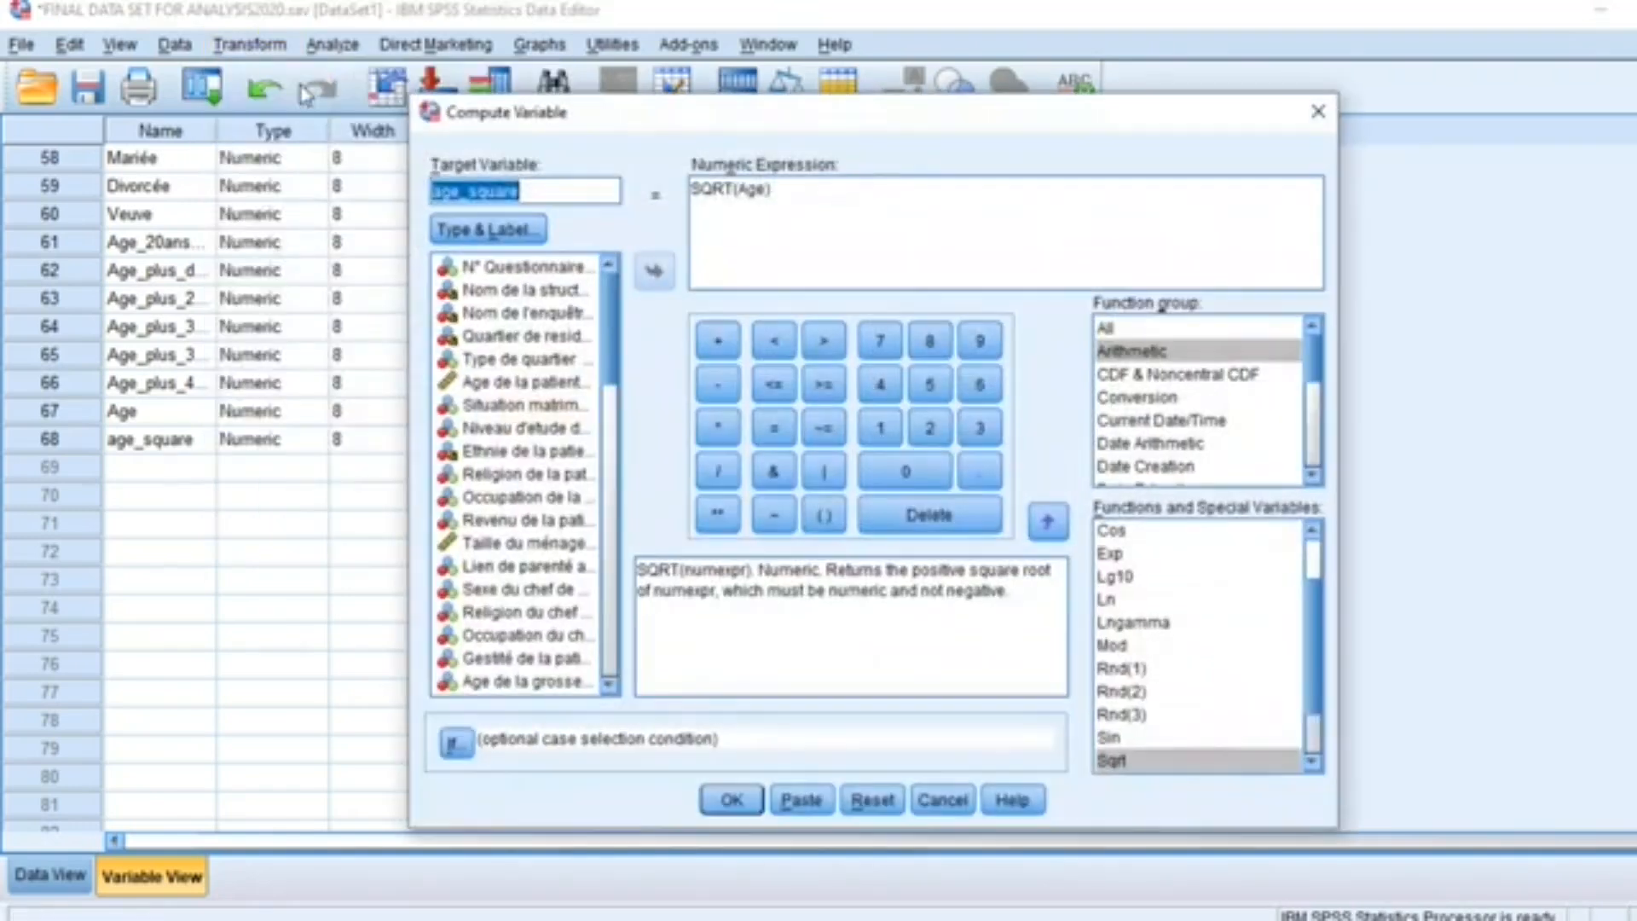
pyautogui.click(555, 198)
pyautogui.press('BackSpace')
pyautogui.press('BackSpace')
pyautogui.press('BackSpace')
pyautogui.press('BackSpace')
pyautogui.press('BackSpace')
pyautogui.press('BackSpace')
pyautogui.write('categories')
pyautogui.press('Tab')
pyautogui.press('Delete')
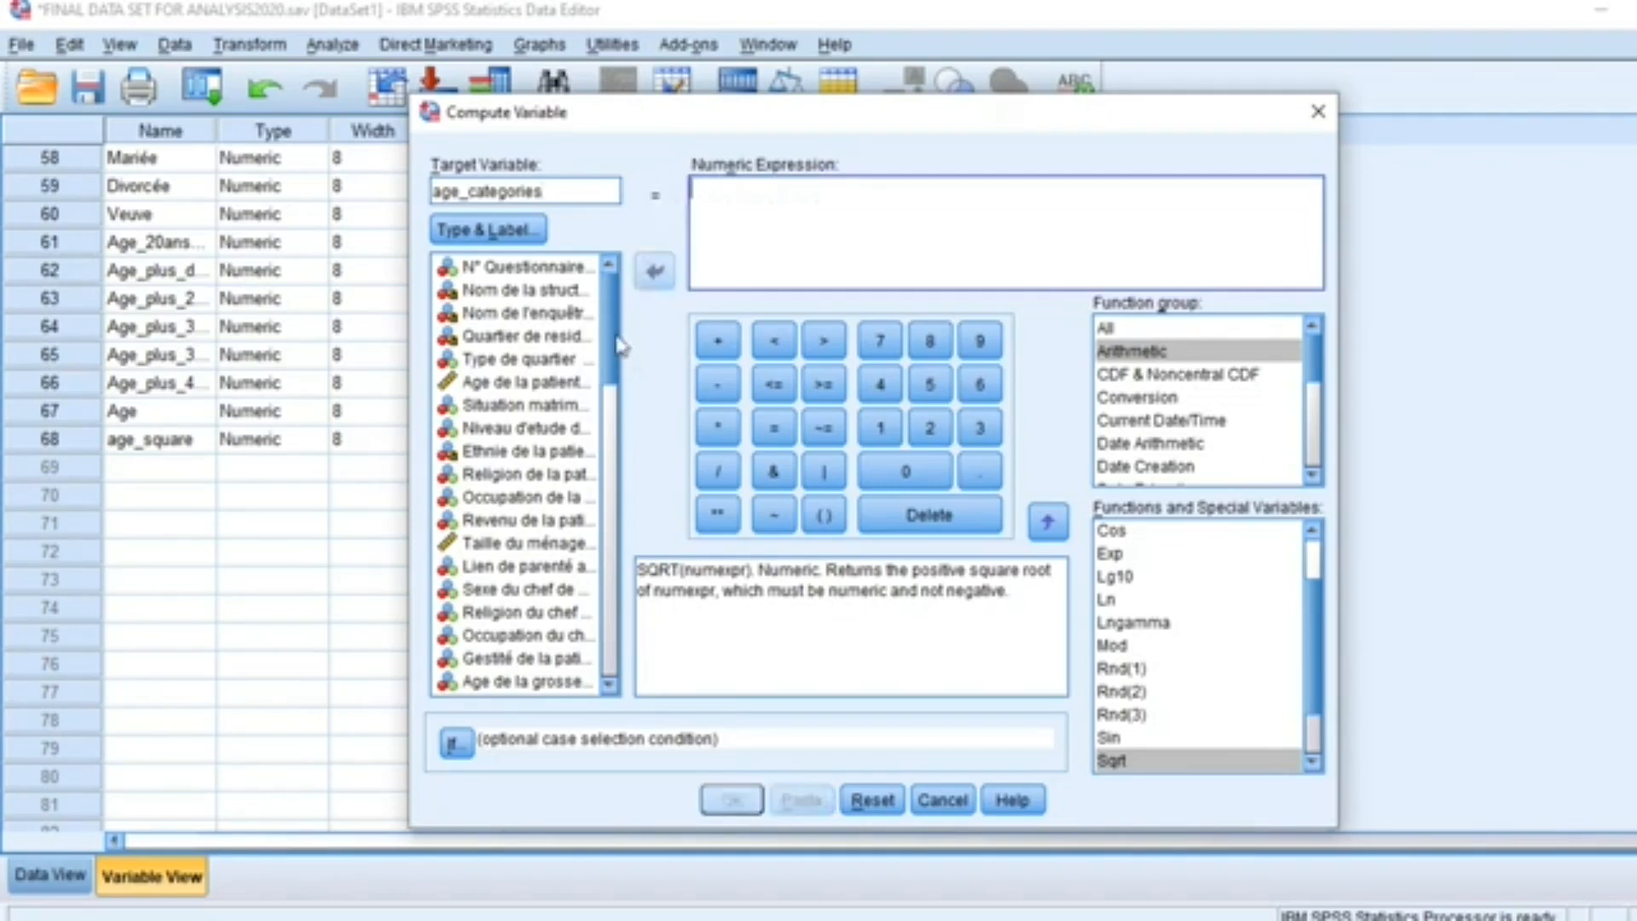
pyautogui.moveTo(613, 323); pyautogui.dragTo(586, 660)
pyautogui.click(503, 661)
pyautogui.click(655, 272)
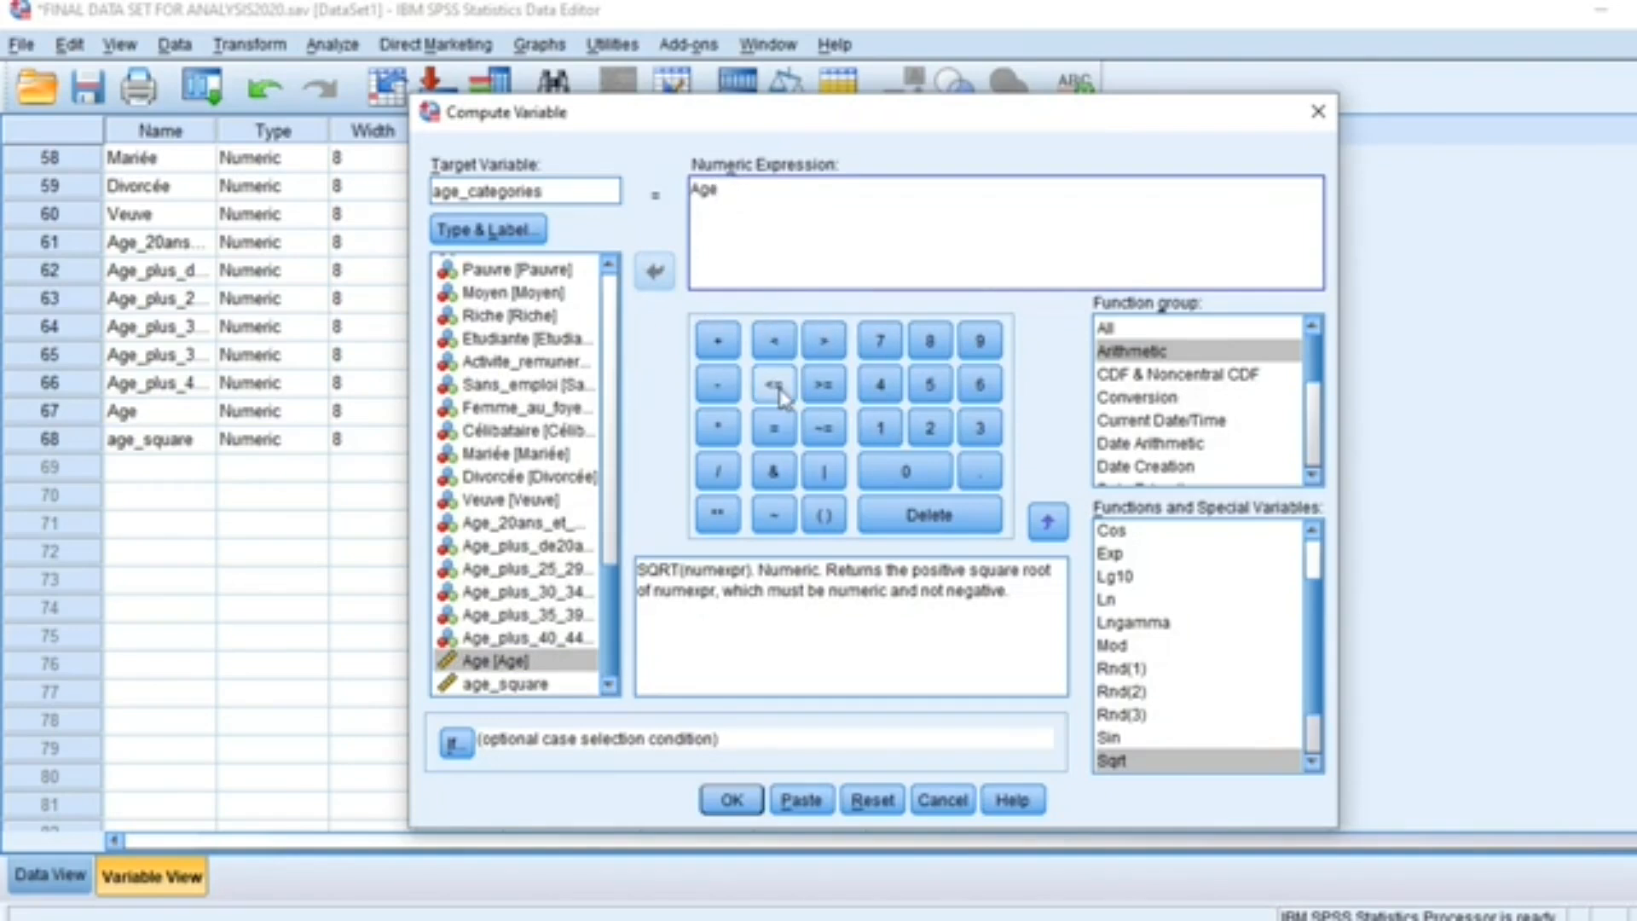
pyautogui.click(734, 193)
pyautogui.press('BackSpace')
pyautogui.press('BackSpace')
pyautogui.press('BackSpace')
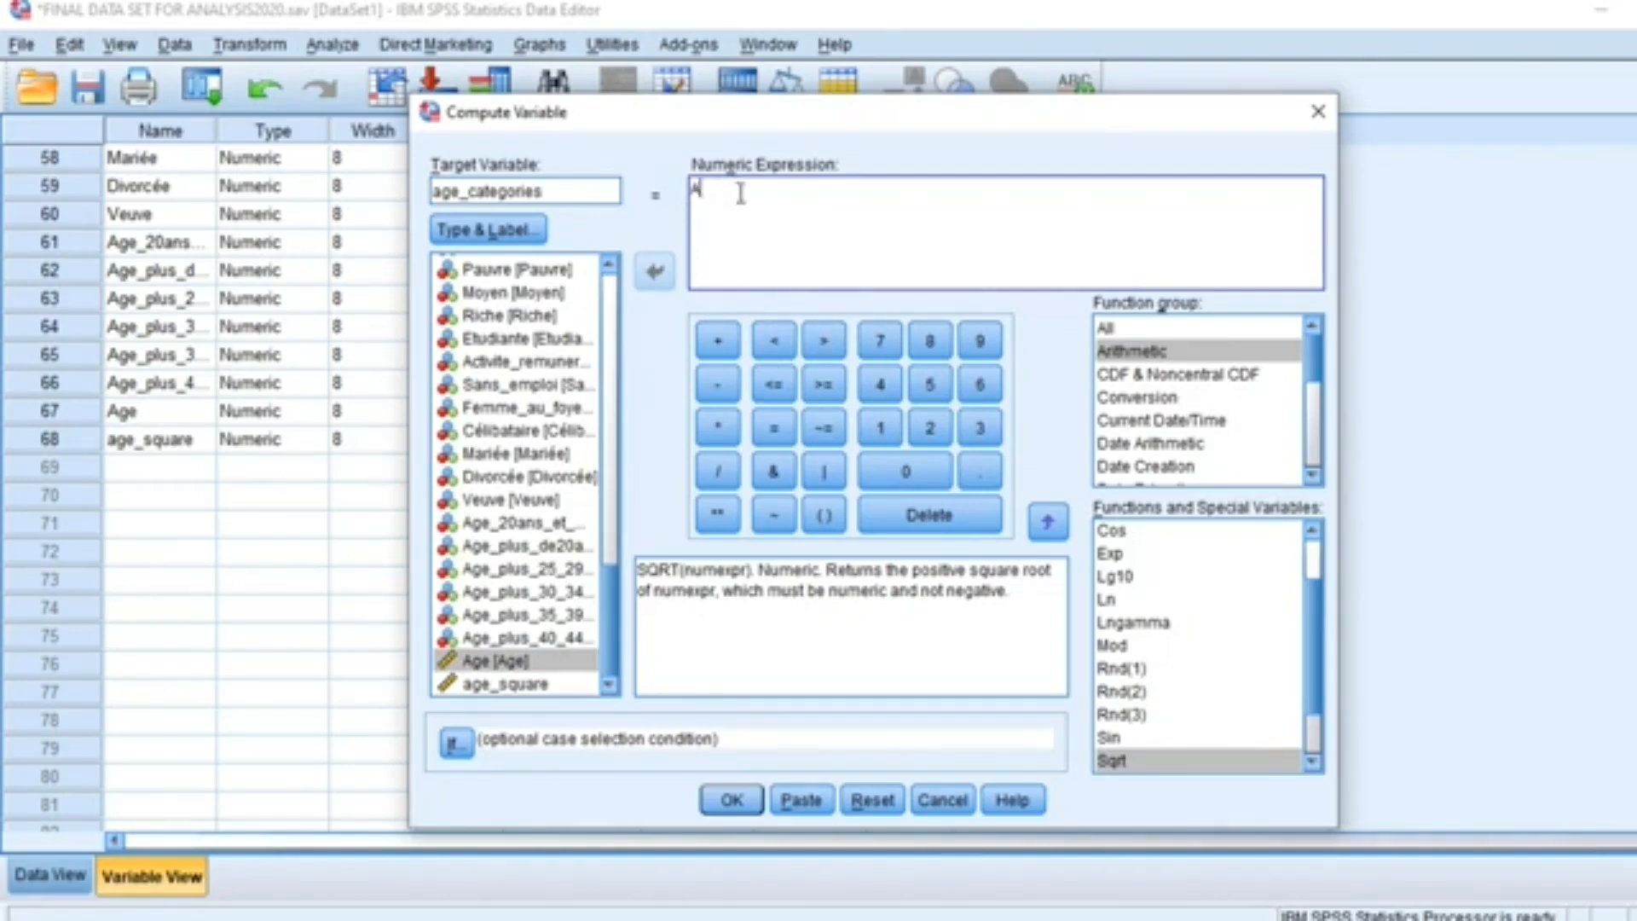
# Assign the value 1 to age_categories for cases satisfying Age <= 20 and run the computation
pyautogui.write('1')
pyautogui.click(456, 745)
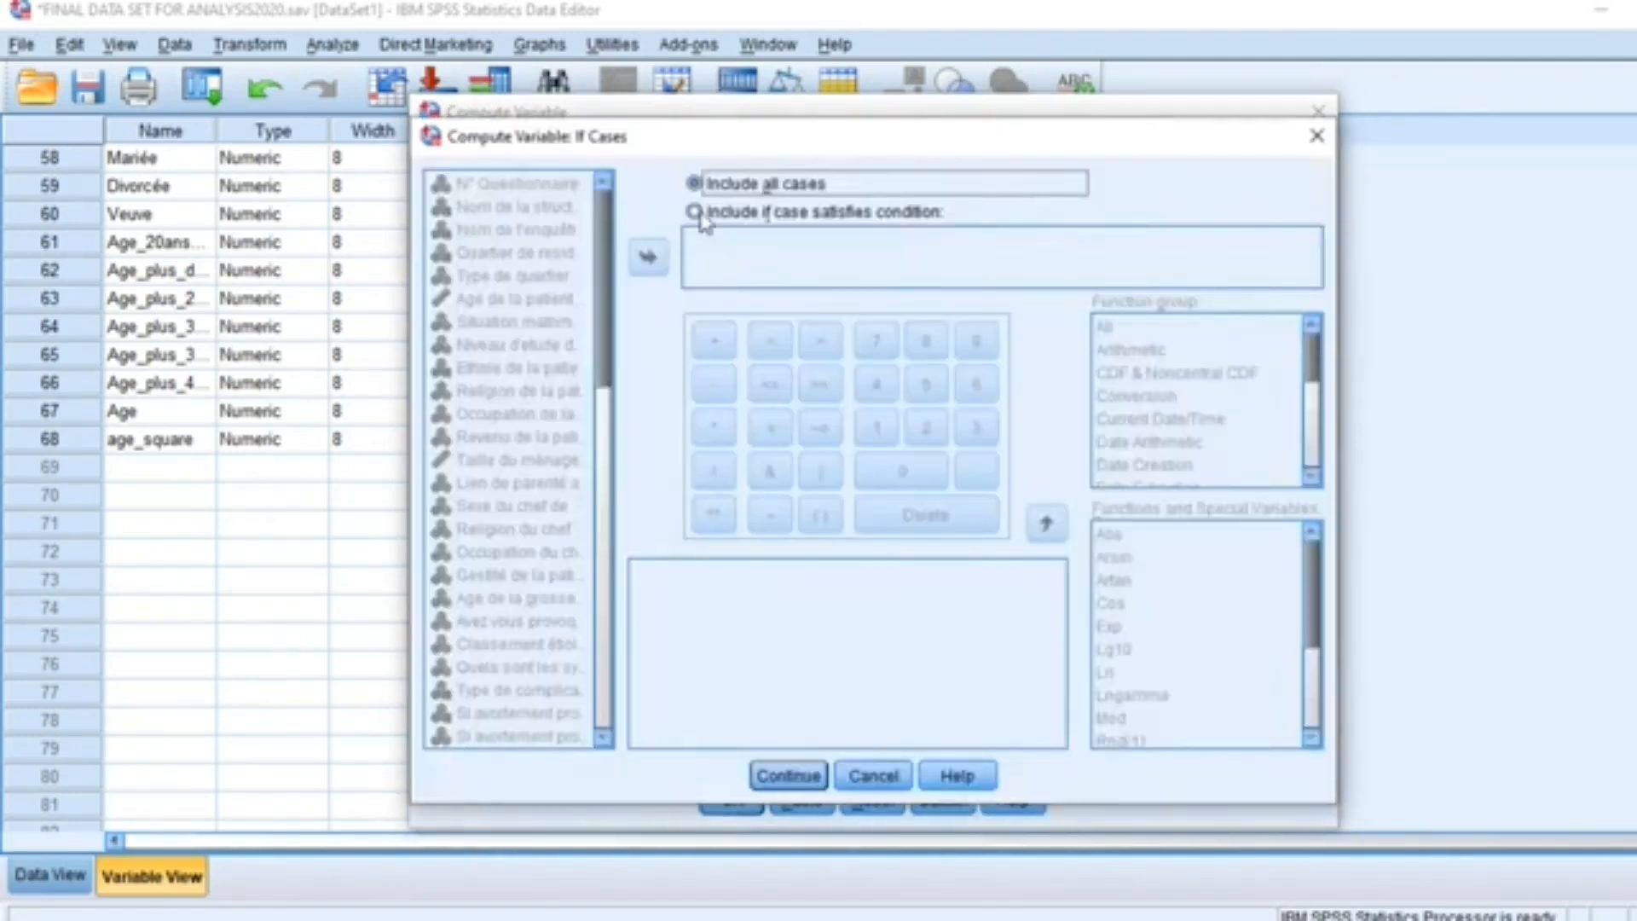
pyautogui.click(695, 212)
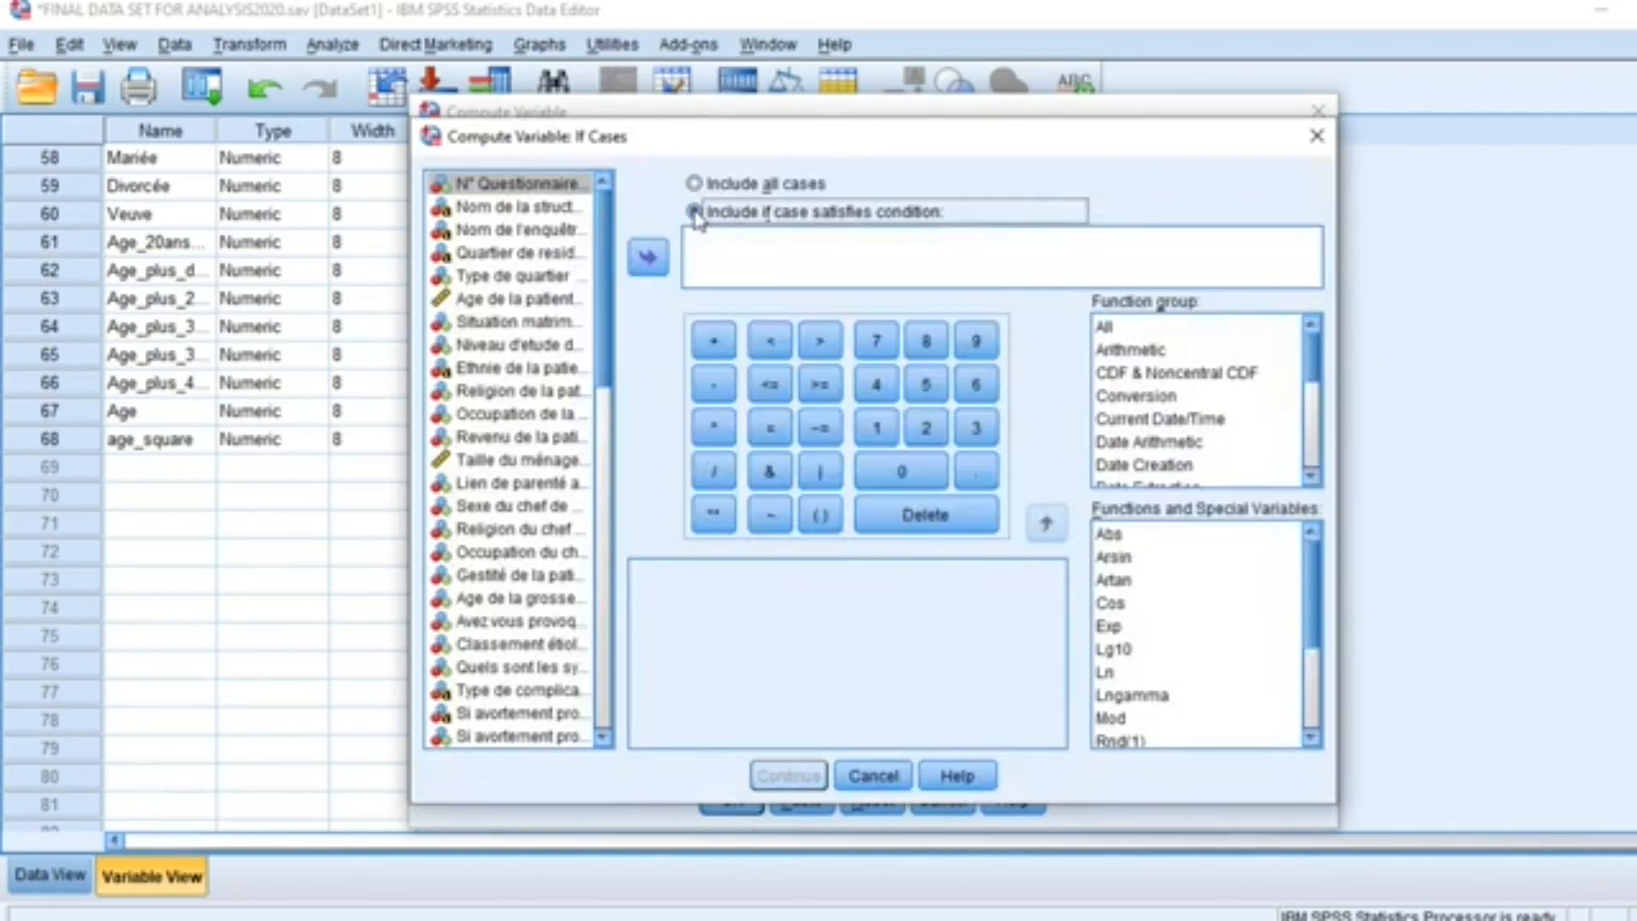
pyautogui.scroll(-10, 512, 597)
pyautogui.click(488, 713)
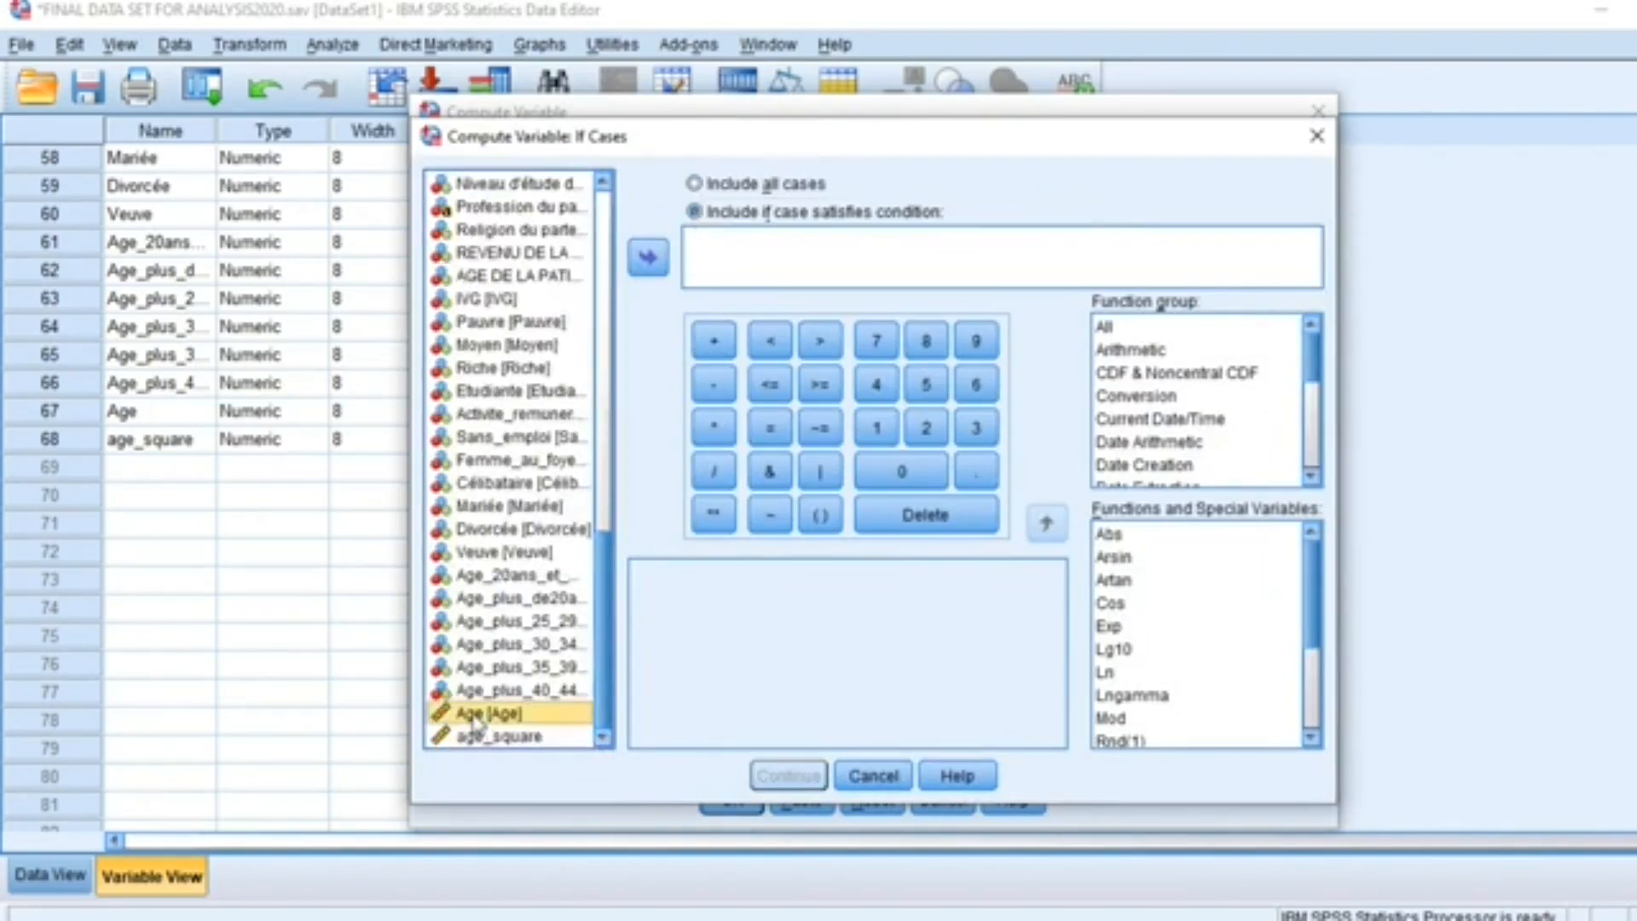
pyautogui.click(646, 261)
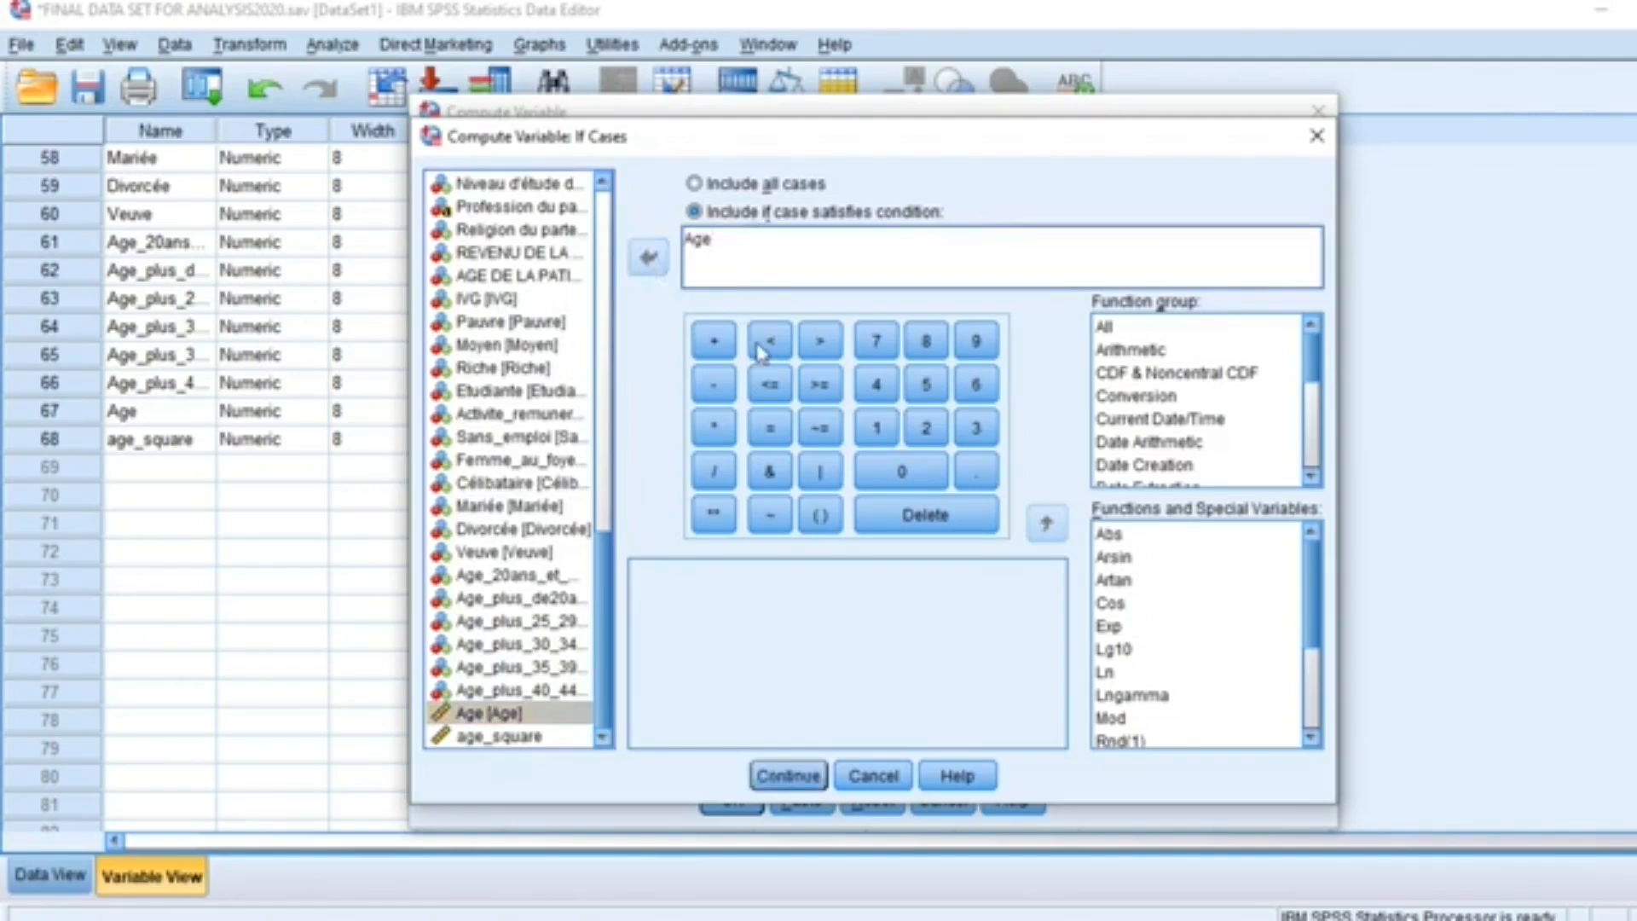
pyautogui.click(770, 385)
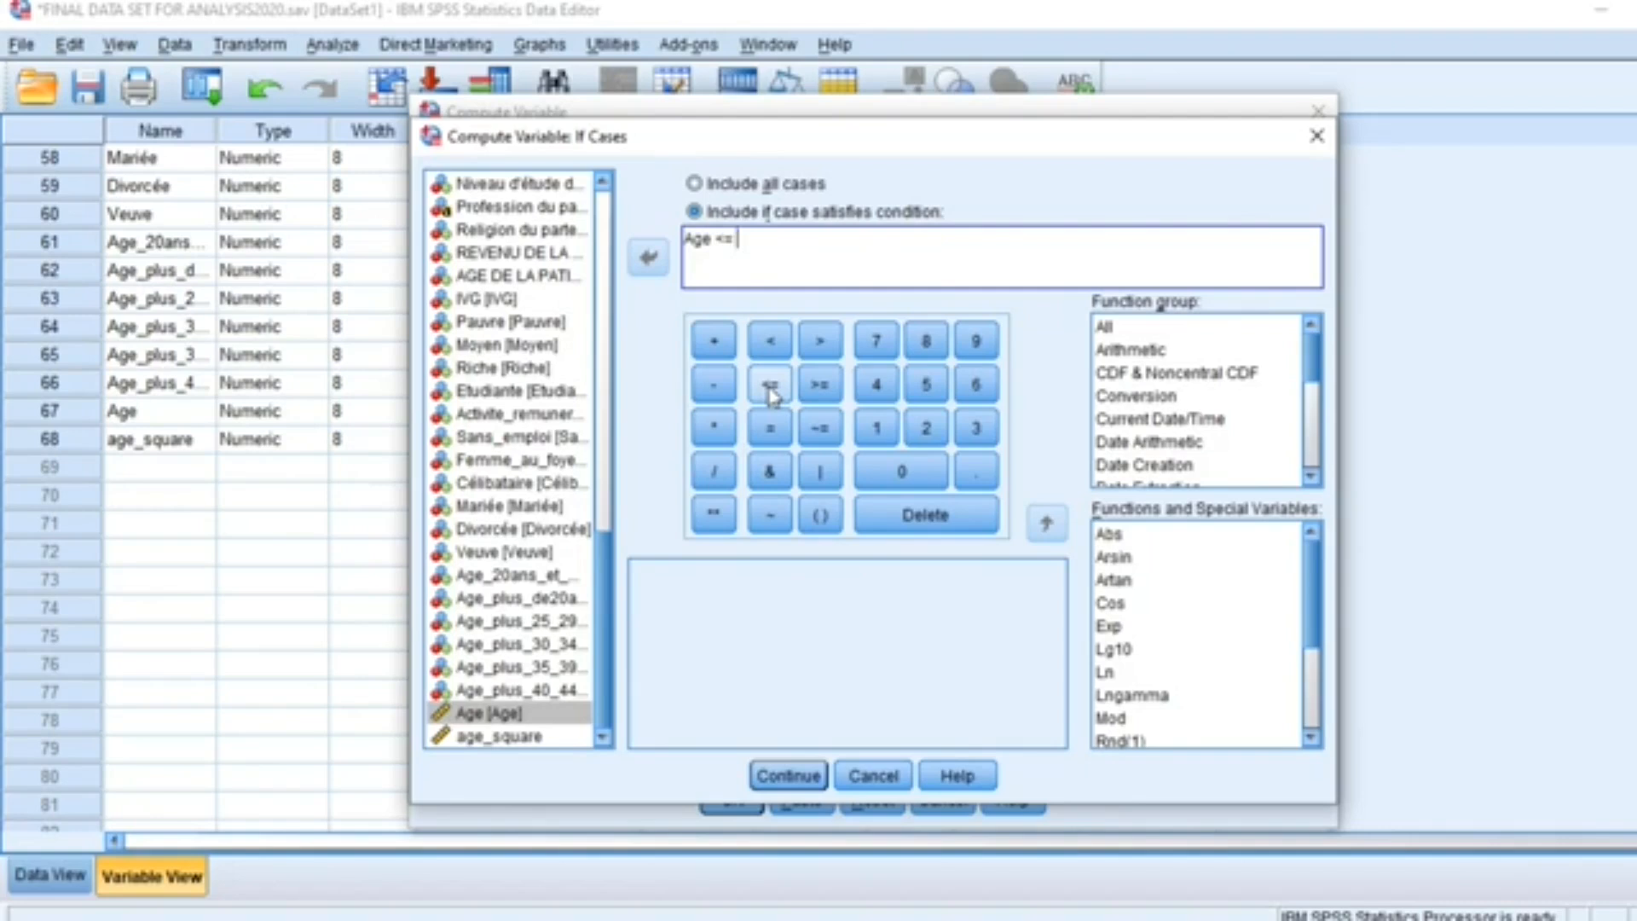
pyautogui.write('20')
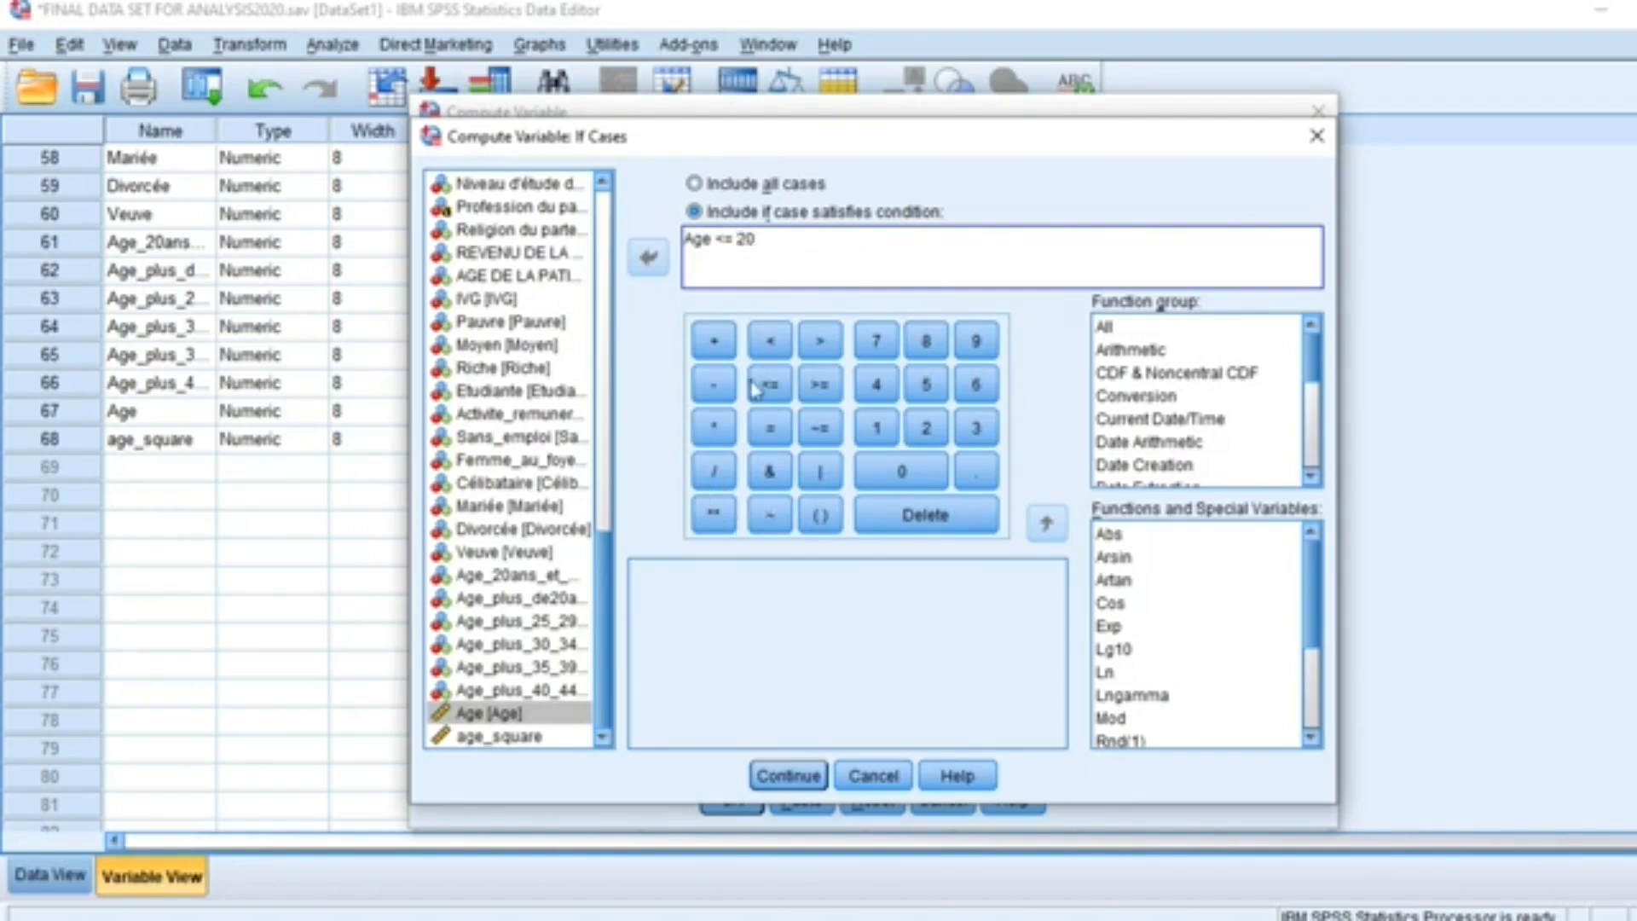
pyautogui.click(803, 778)
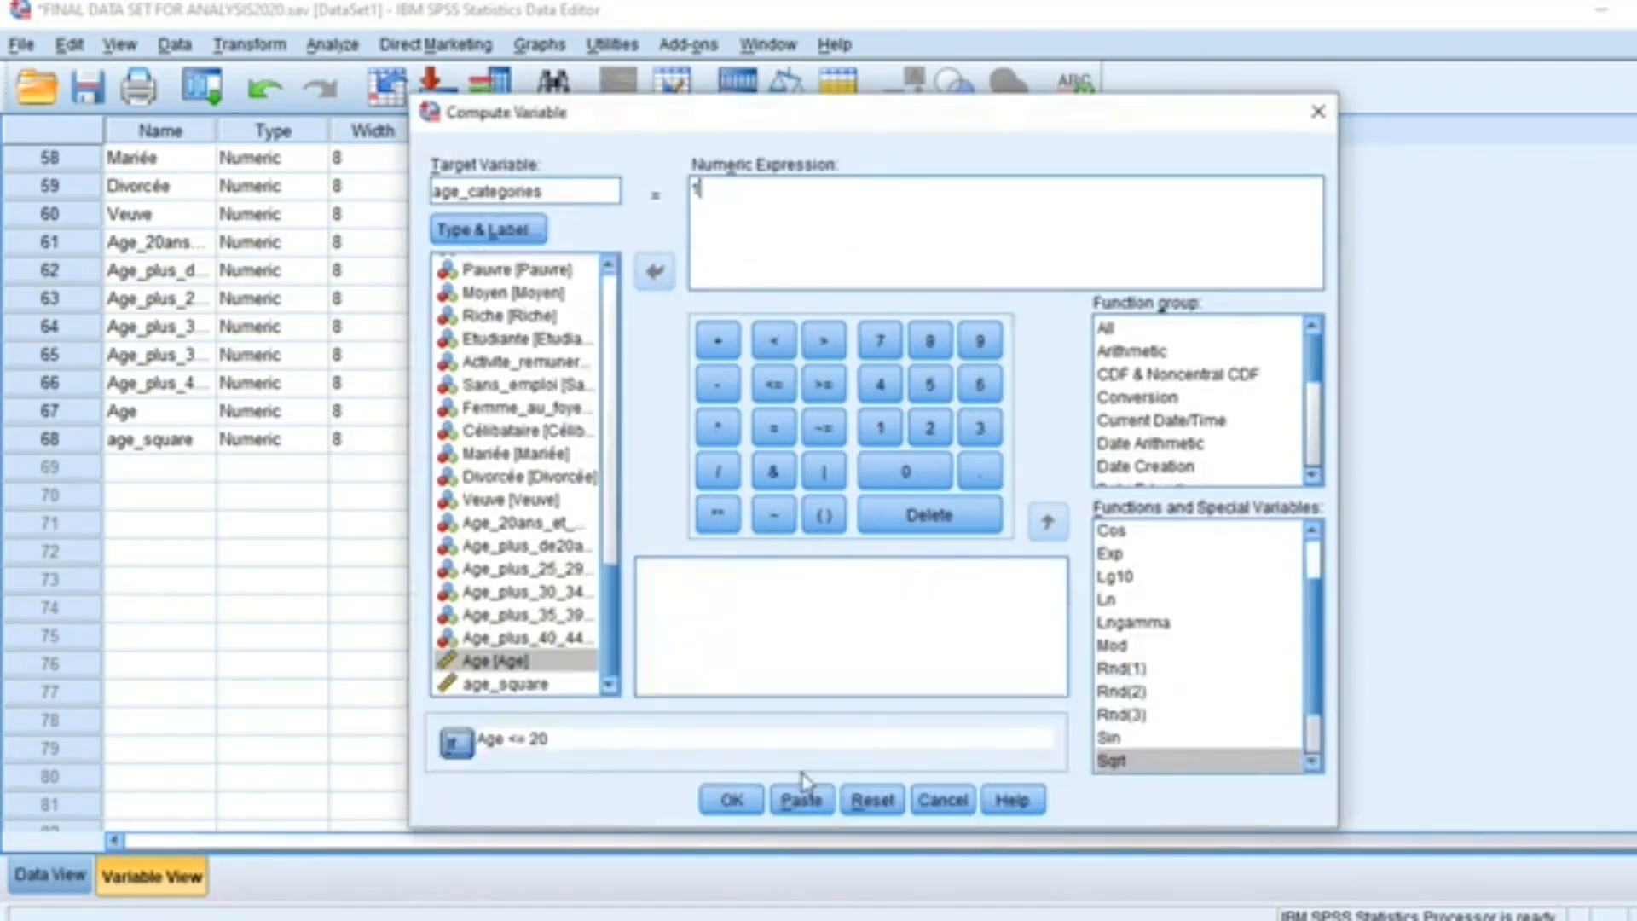
pyautogui.click(733, 804)
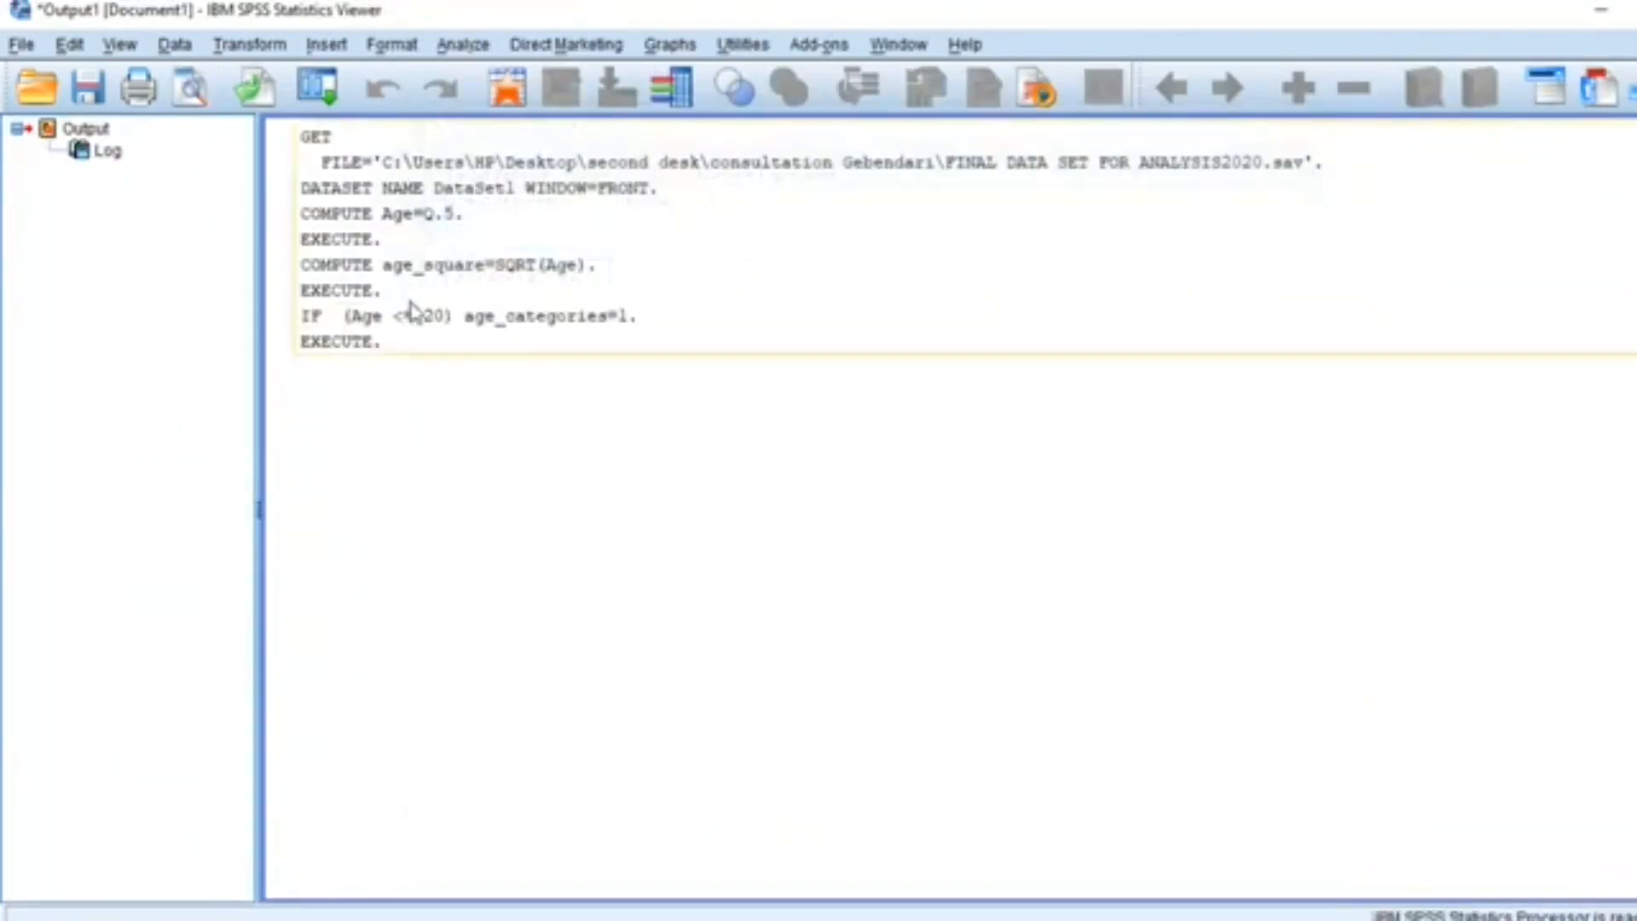
# Start another computation for age_categories and set its numeric expression to 2
pyautogui.click(254, 49)
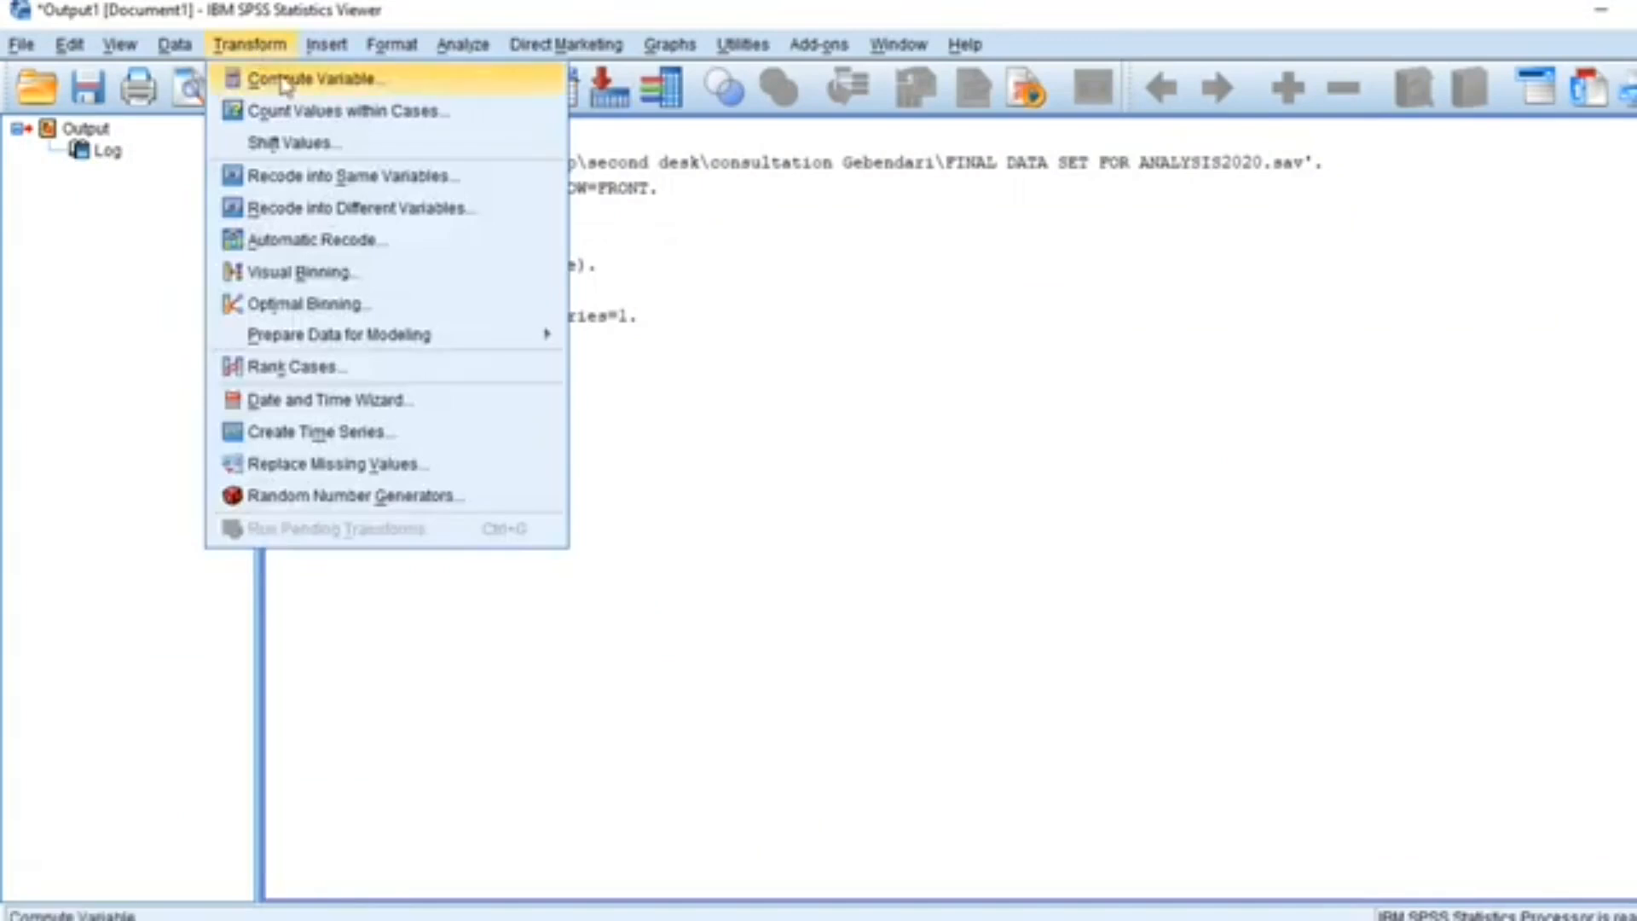
pyautogui.click(284, 79)
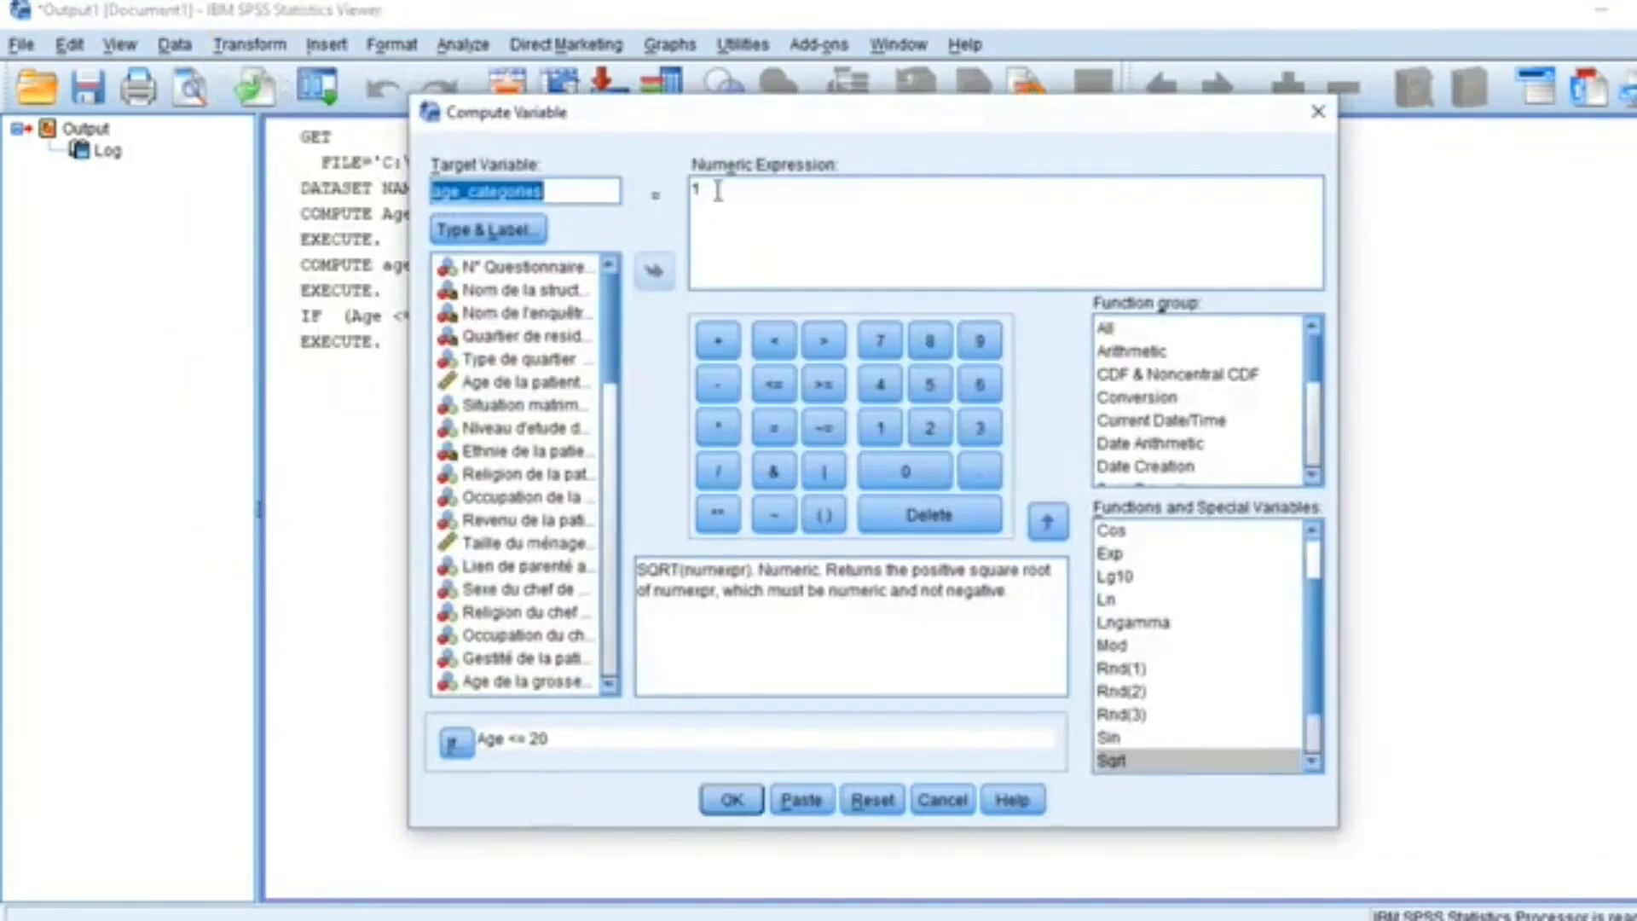
pyautogui.click(717, 191)
pyautogui.press('BackSpace')
pyautogui.write('2')
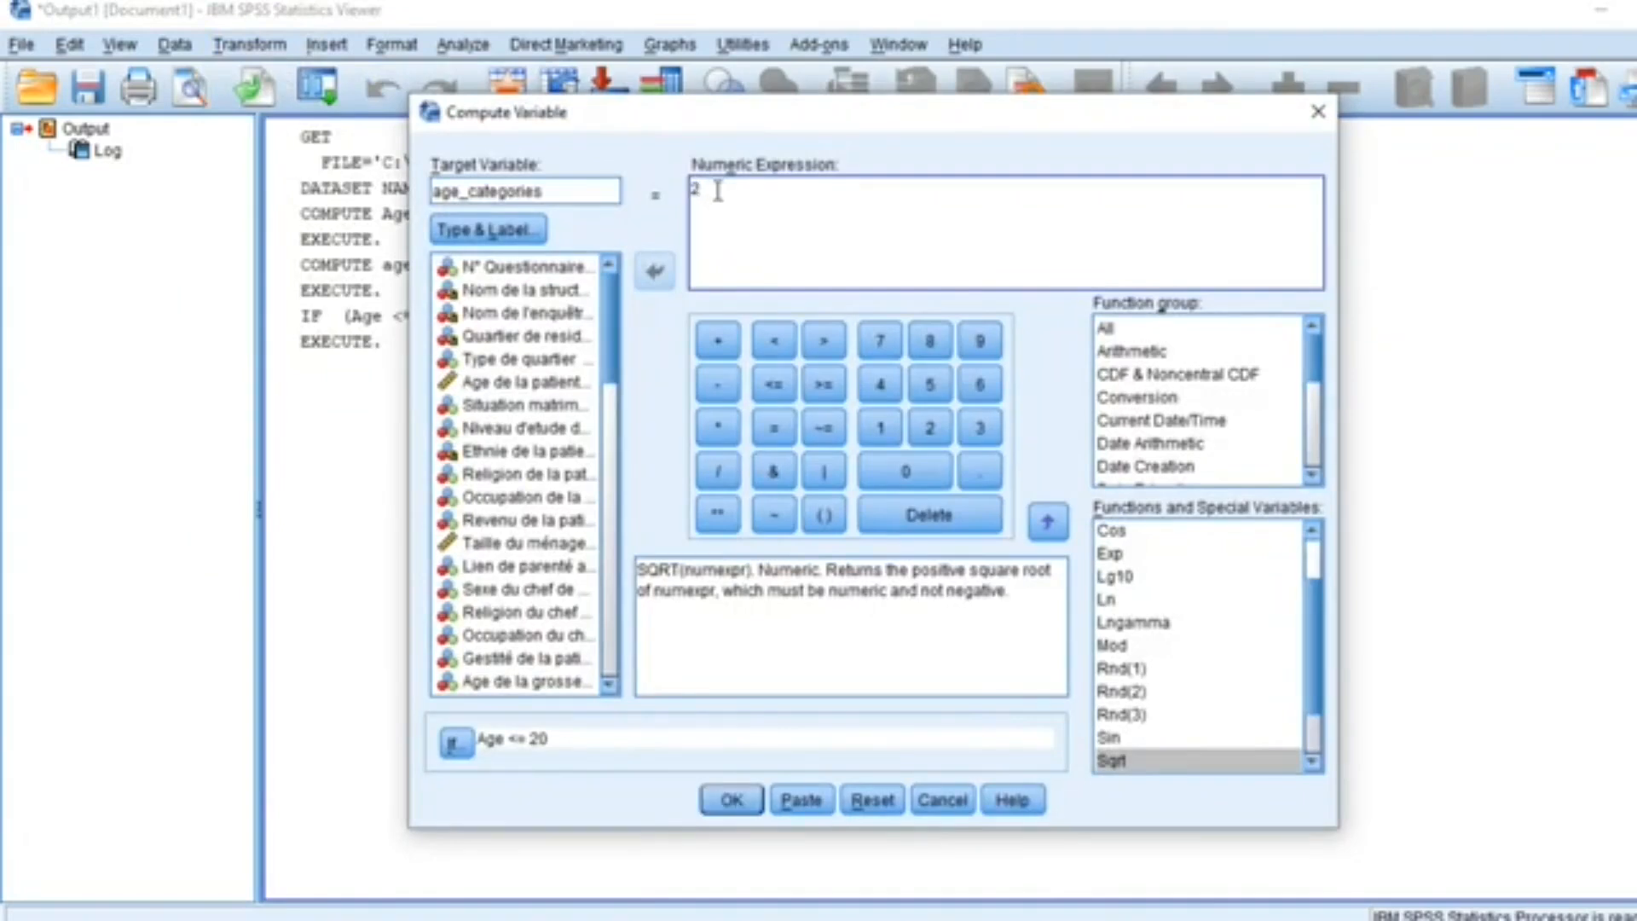
# Change the case-selection condition for value 2 of age_categories to Age > 20 and Age <= 40
pyautogui.click(467, 740)
pyautogui.moveTo(730, 253); pyautogui.dragTo(730, 243)
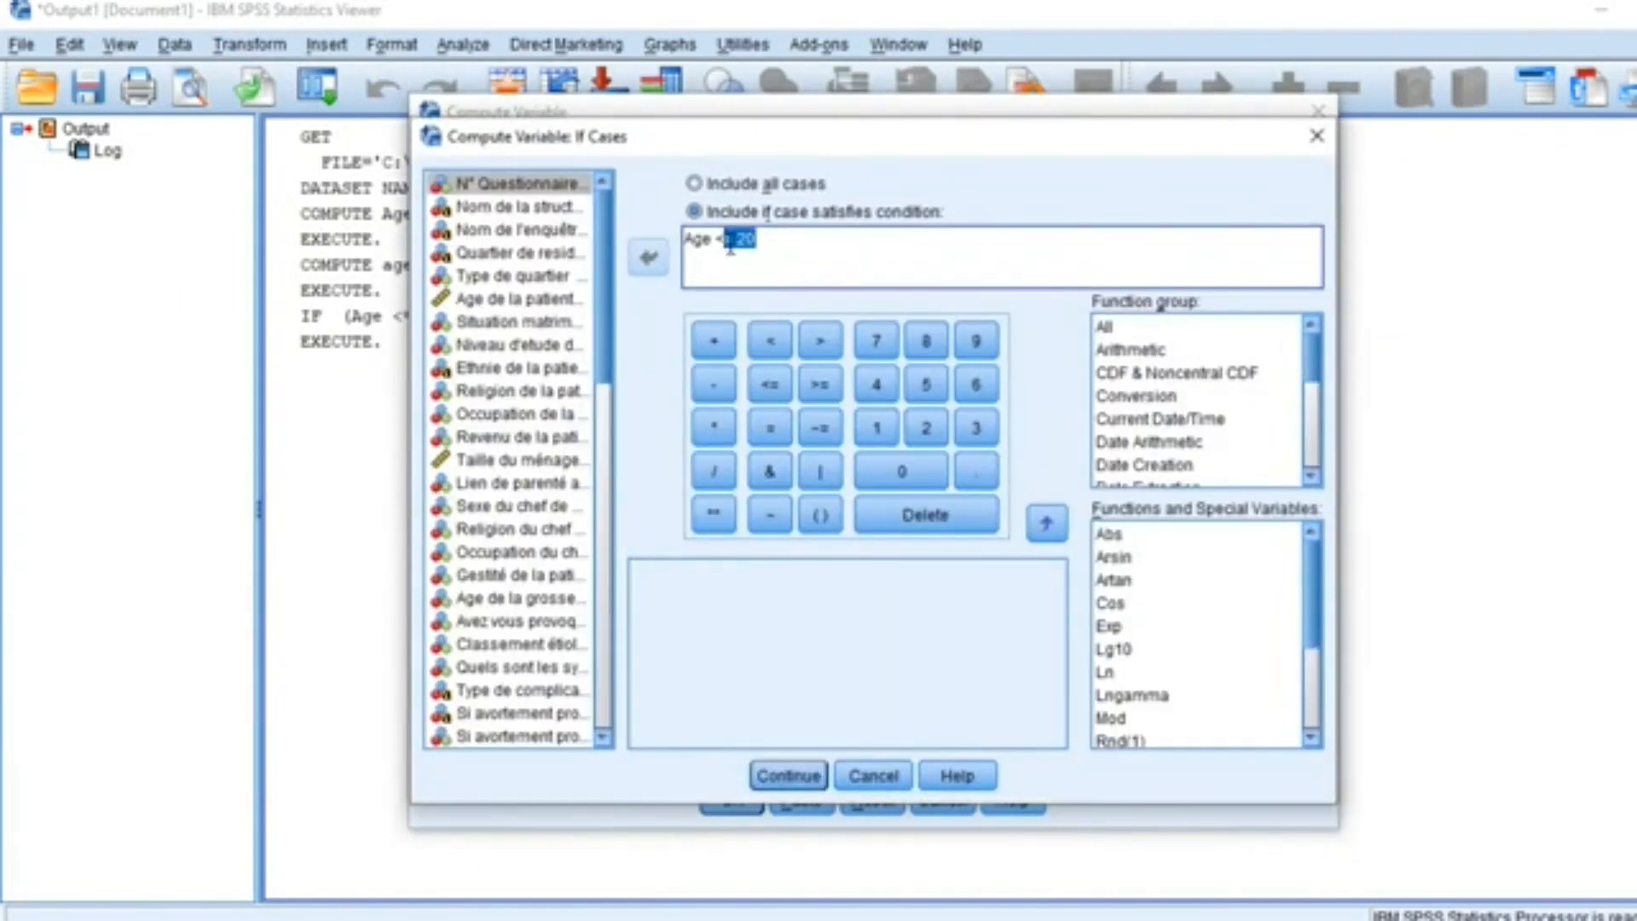
pyautogui.click(820, 341)
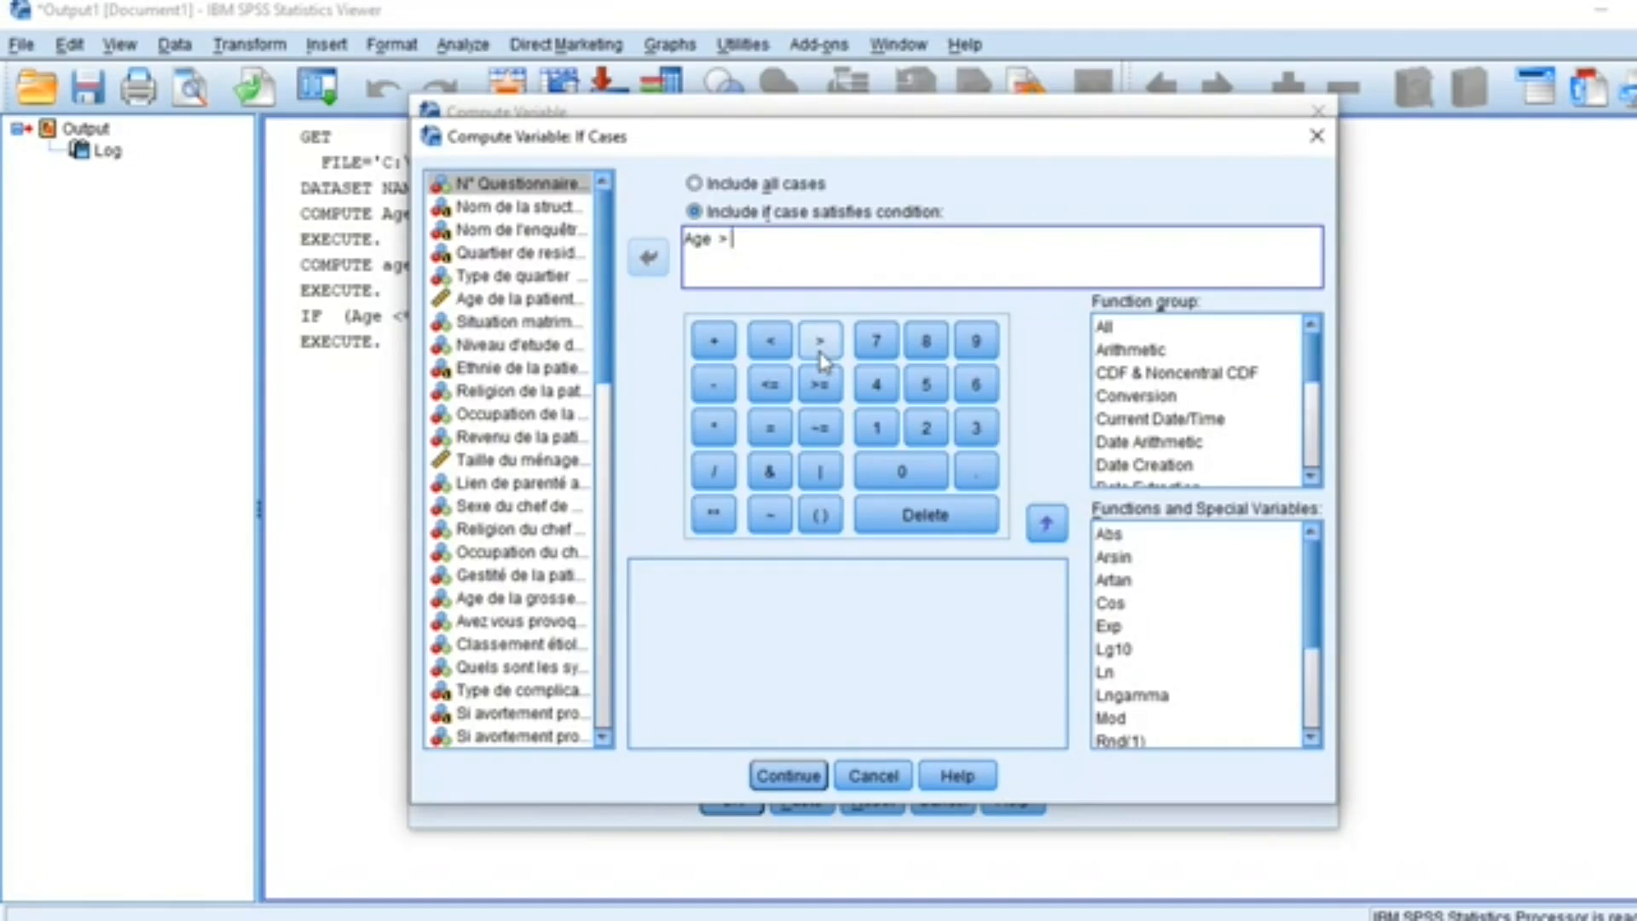
pyautogui.write('20 and')
pyautogui.doubleClick(696, 239)
pyautogui.rightClick(696, 242)
pyautogui.click(811, 247)
pyautogui.write('Age')
pyautogui.click(770, 384)
pyautogui.write('40')
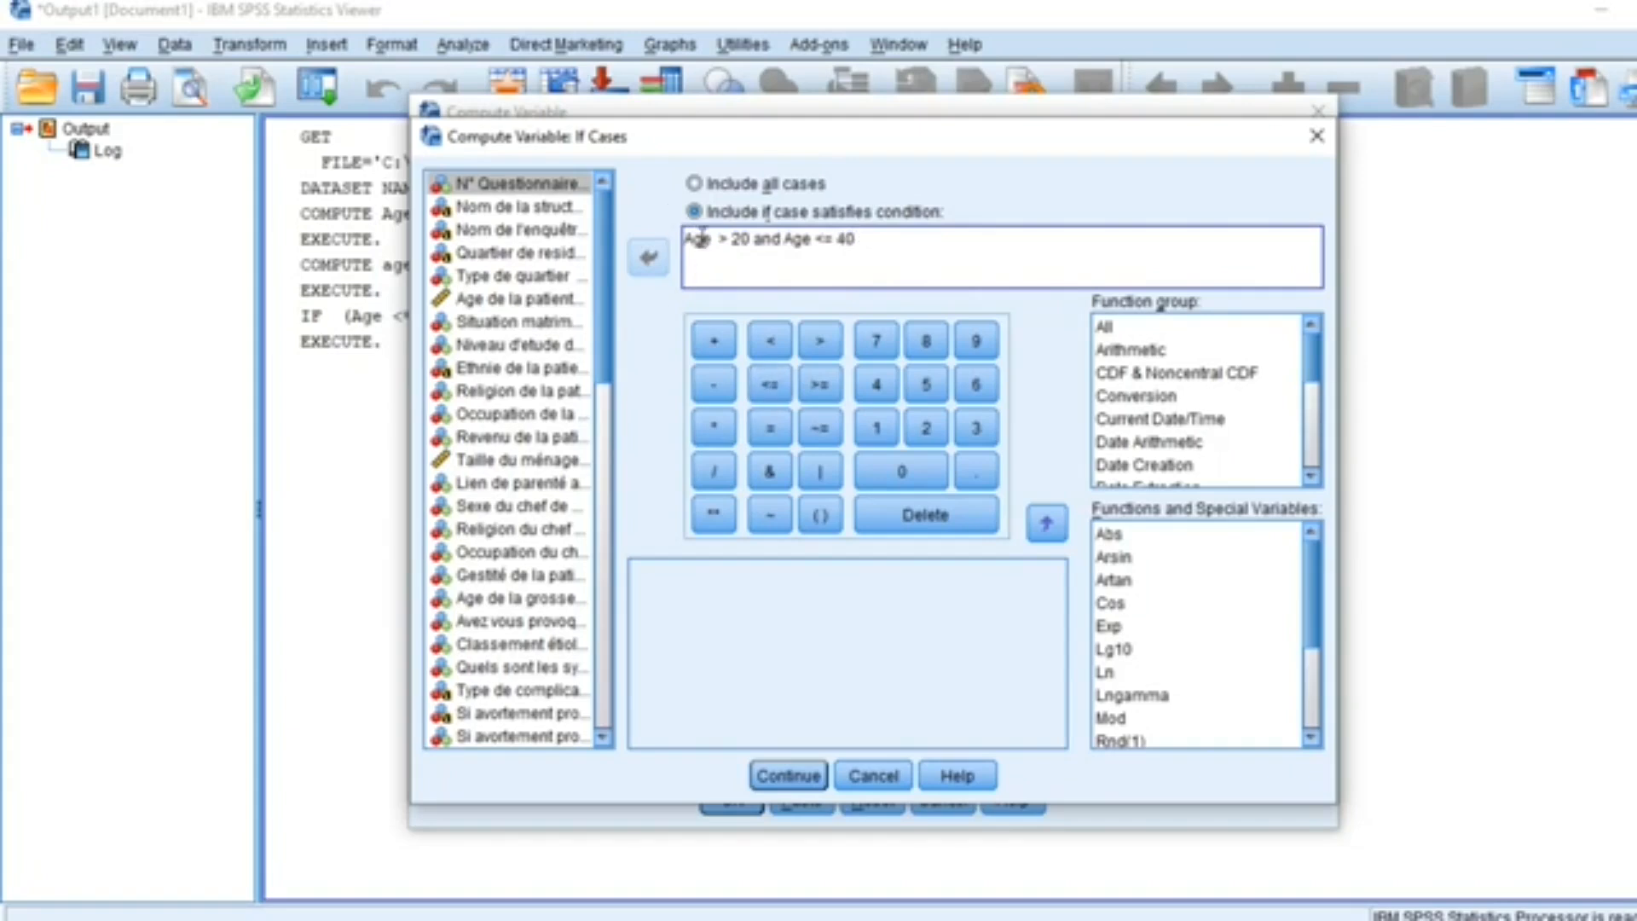
# Accept the case condition and run the computation, allowing the existing age_categories variable to be changed
pyautogui.keyDown('shift'); pyautogui.click(741, 250); pyautogui.keyUp('shift')
pyautogui.moveTo(741, 250); pyautogui.dragTo(691, 254)
pyautogui.click(780, 775)
pyautogui.click(731, 799)
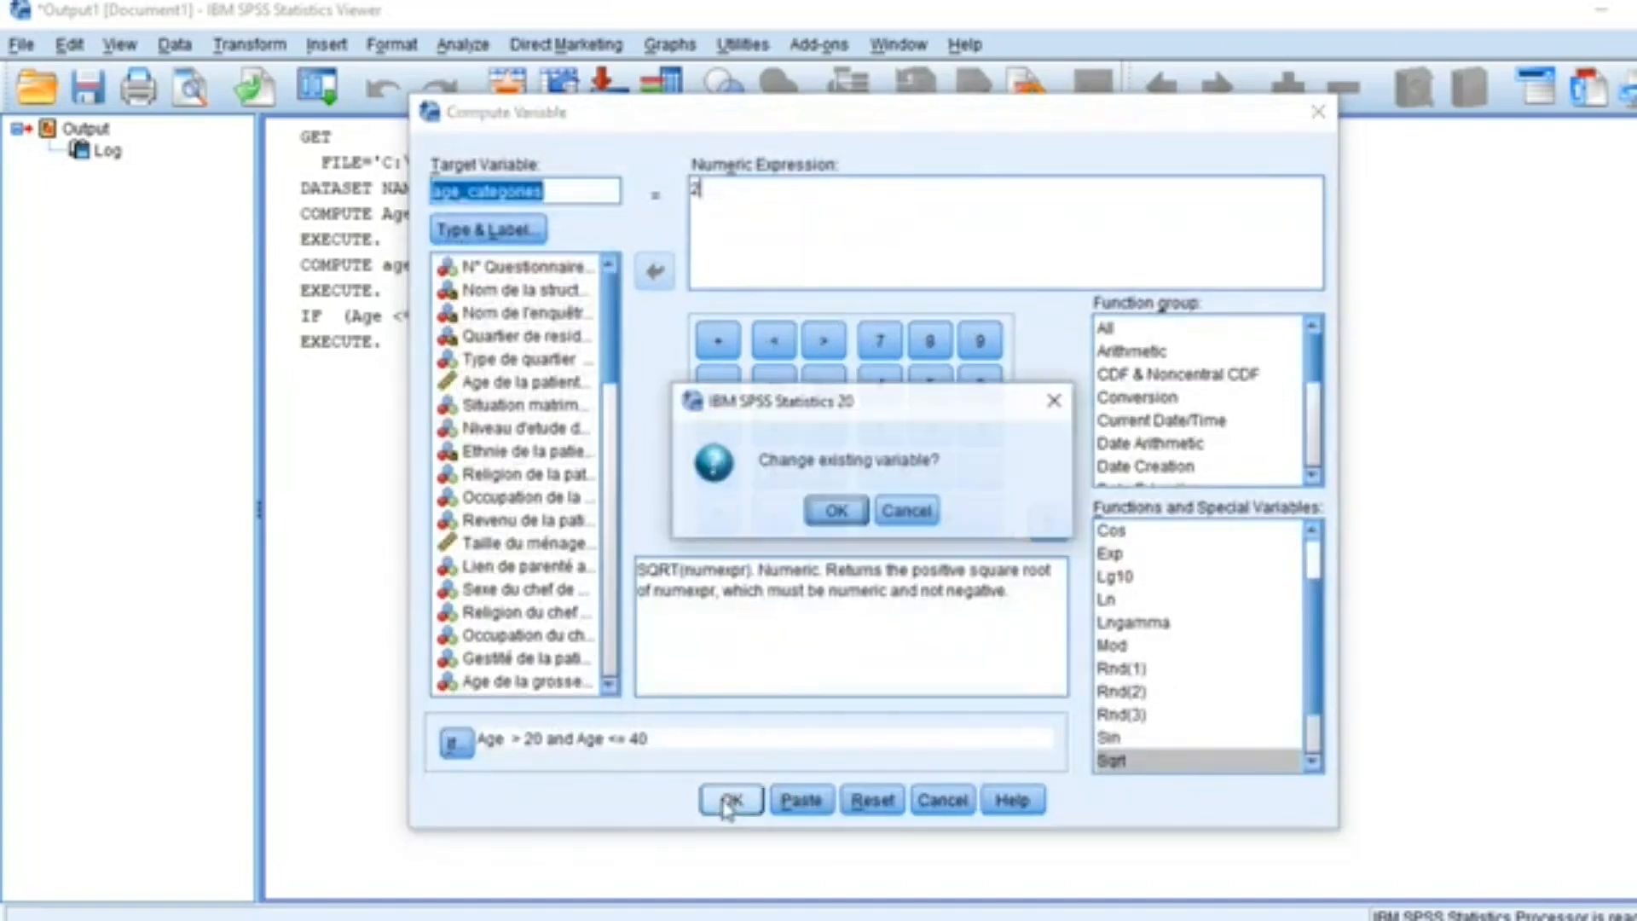
pyautogui.click(834, 511)
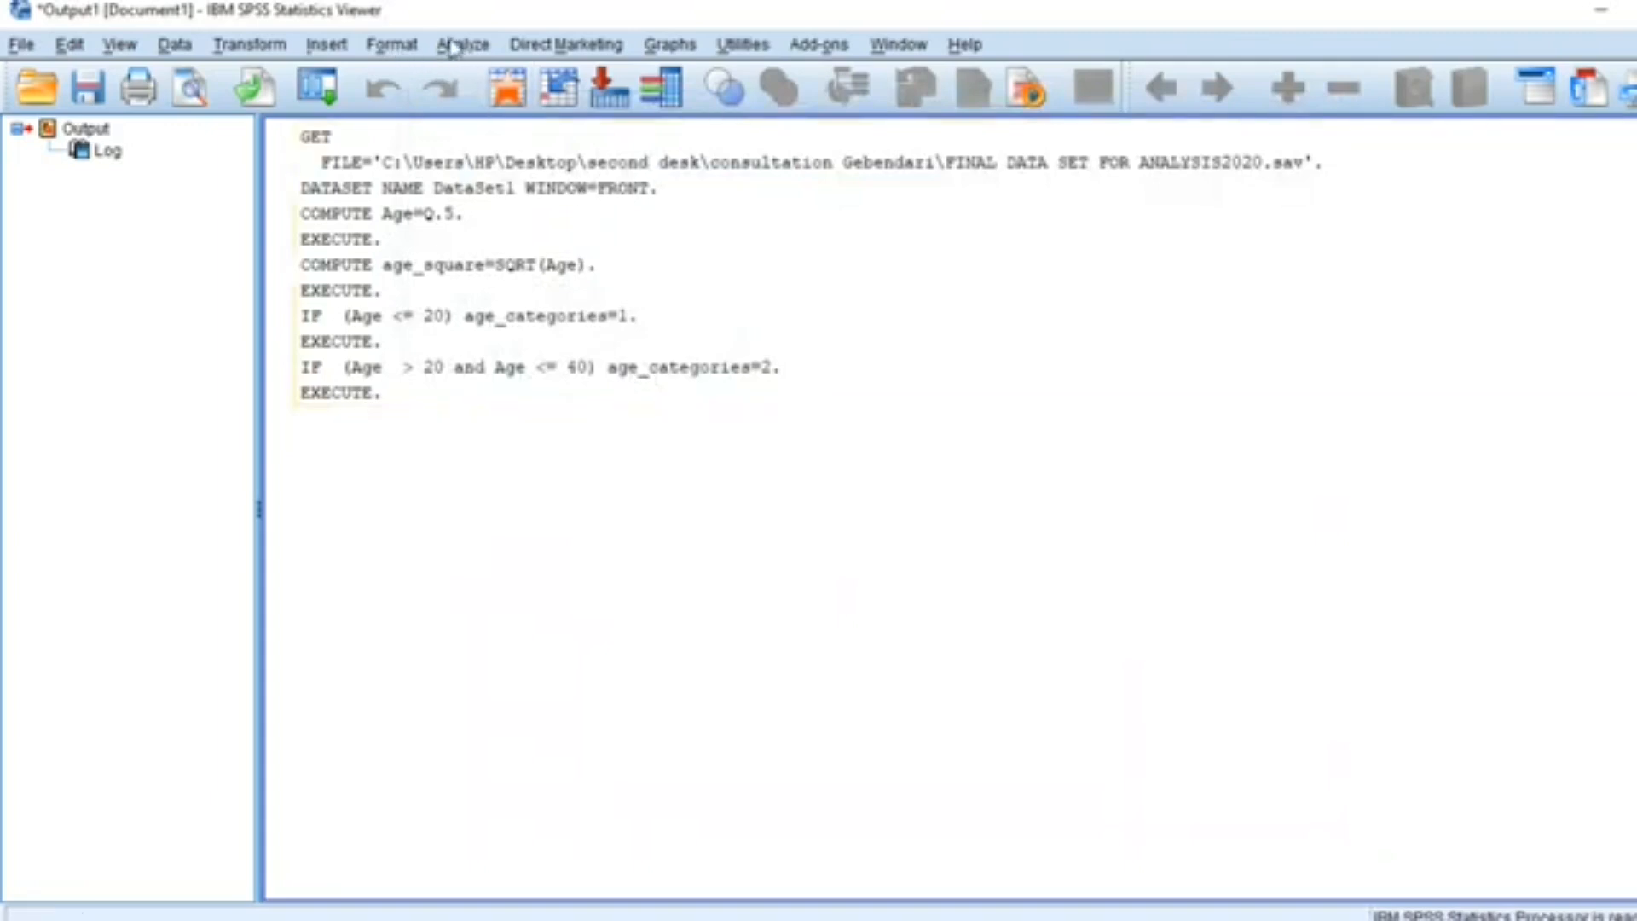
# Assign the value 3 to age_categories for cases satisfying Age >40 and run the computation on the existing variable
pyautogui.click(248, 44)
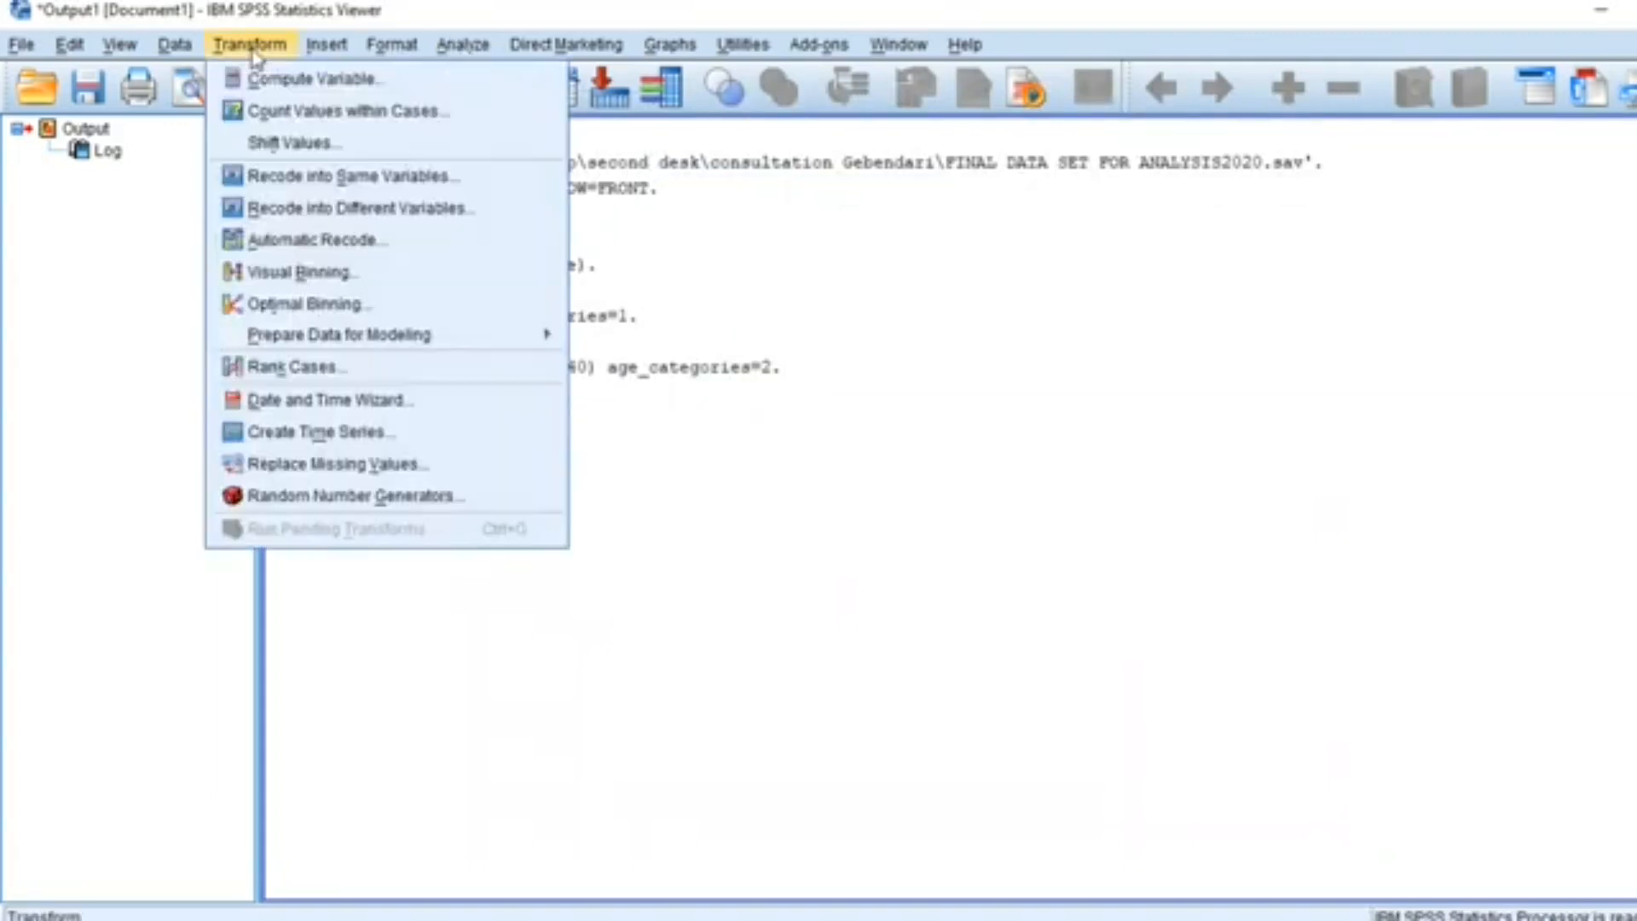
pyautogui.click(317, 78)
pyautogui.click(718, 189)
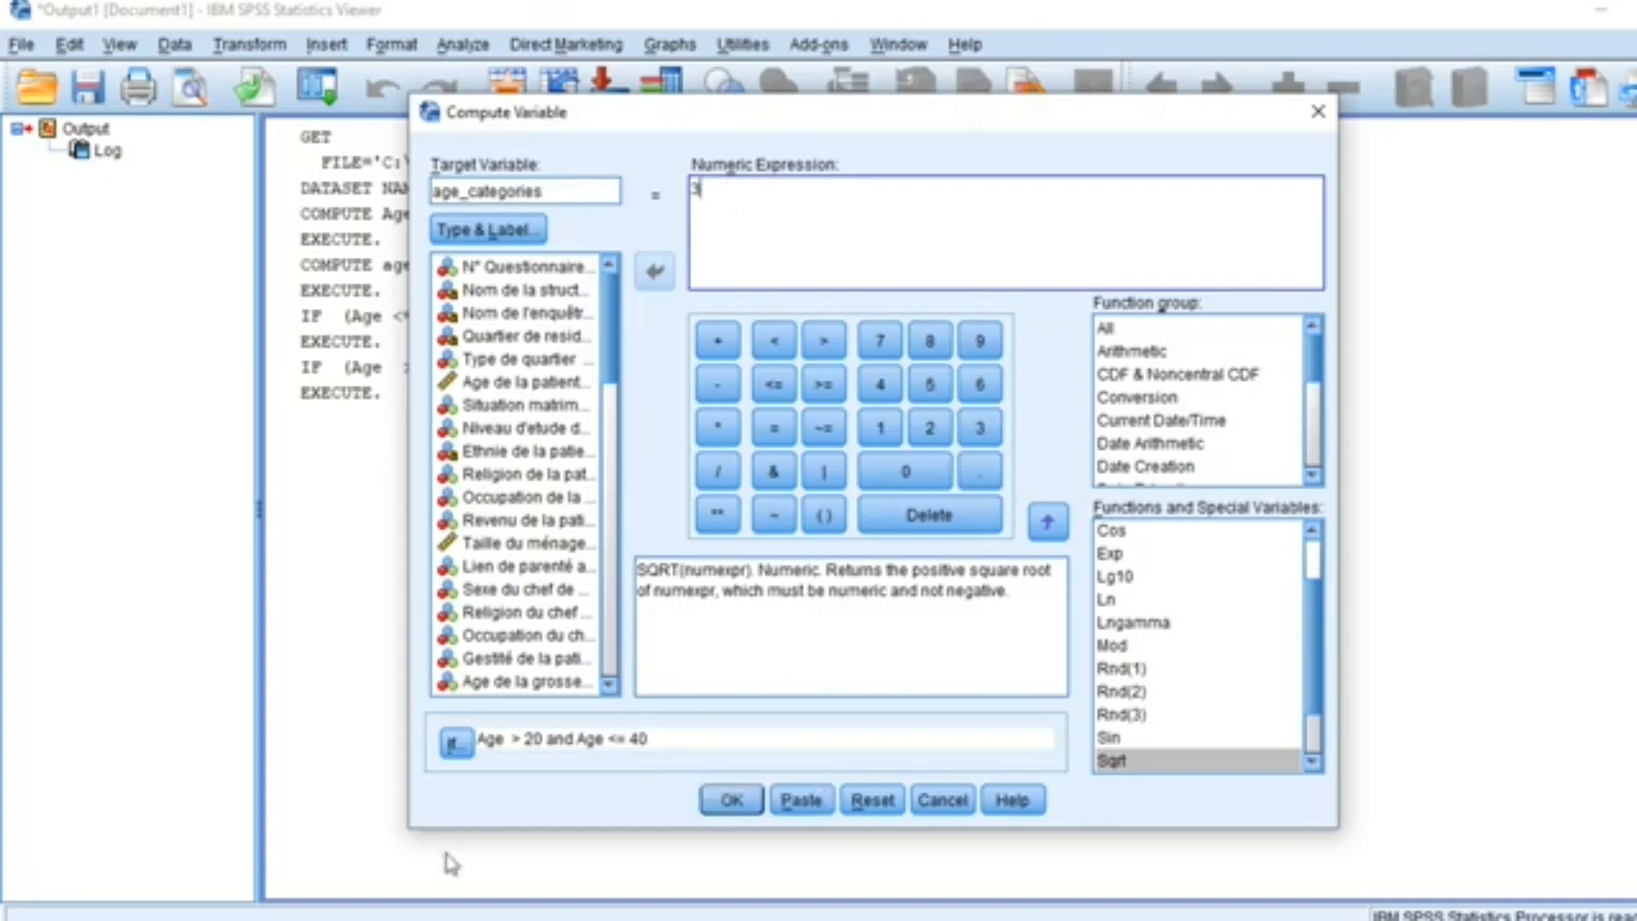
pyautogui.click(455, 741)
pyautogui.moveTo(884, 249); pyautogui.dragTo(728, 242)
pyautogui.write('4')
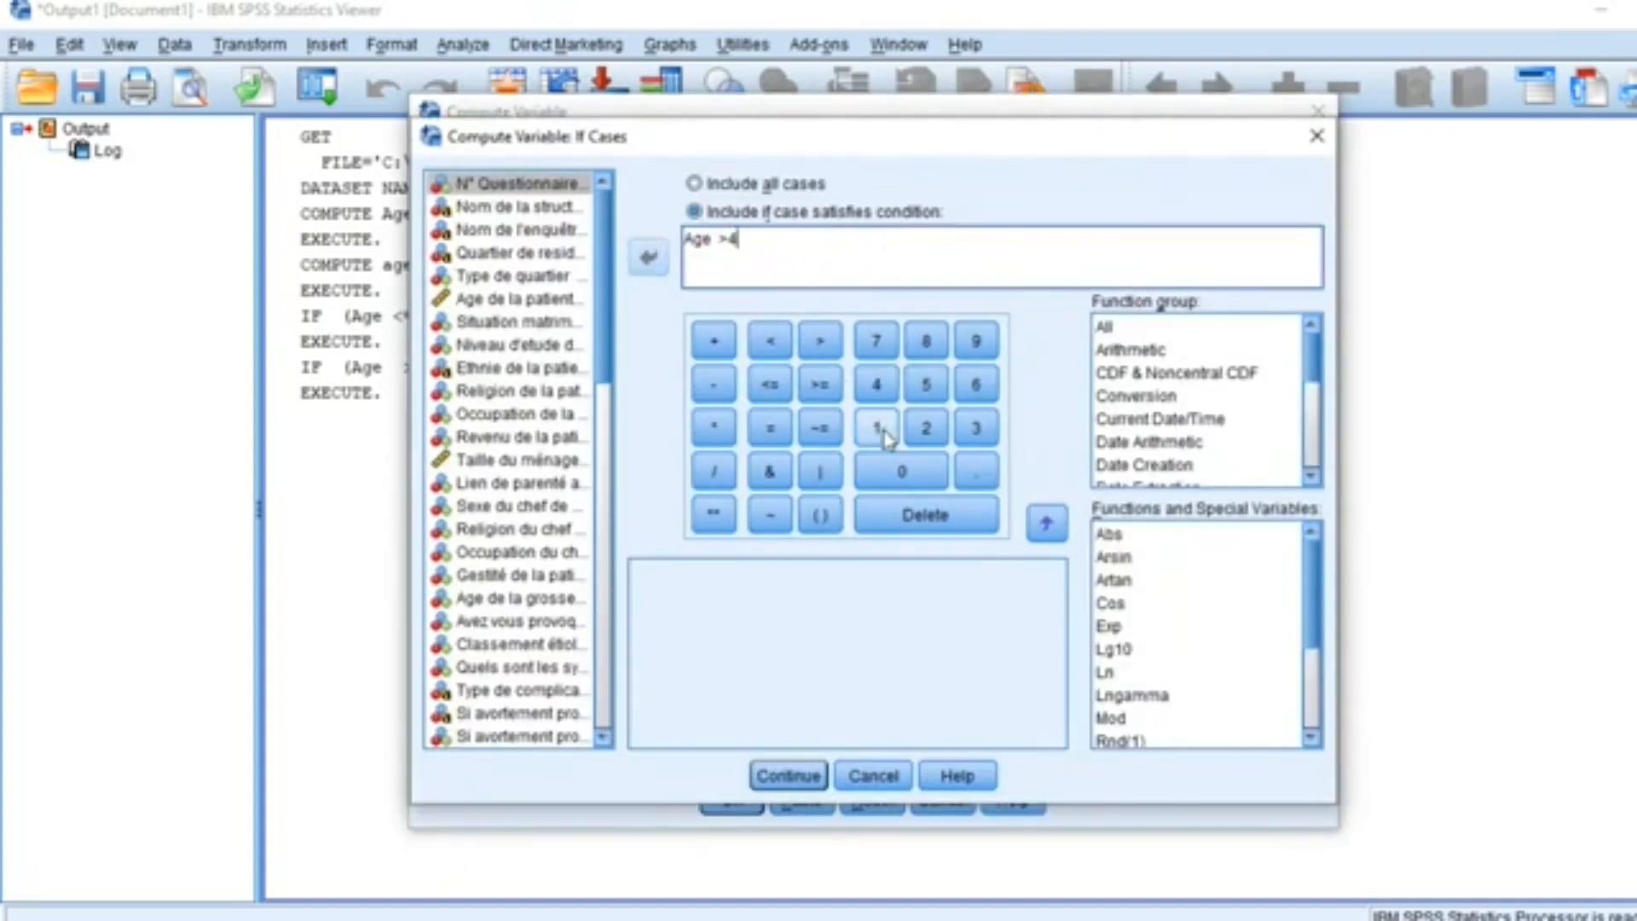
pyautogui.write('0')
pyautogui.click(786, 775)
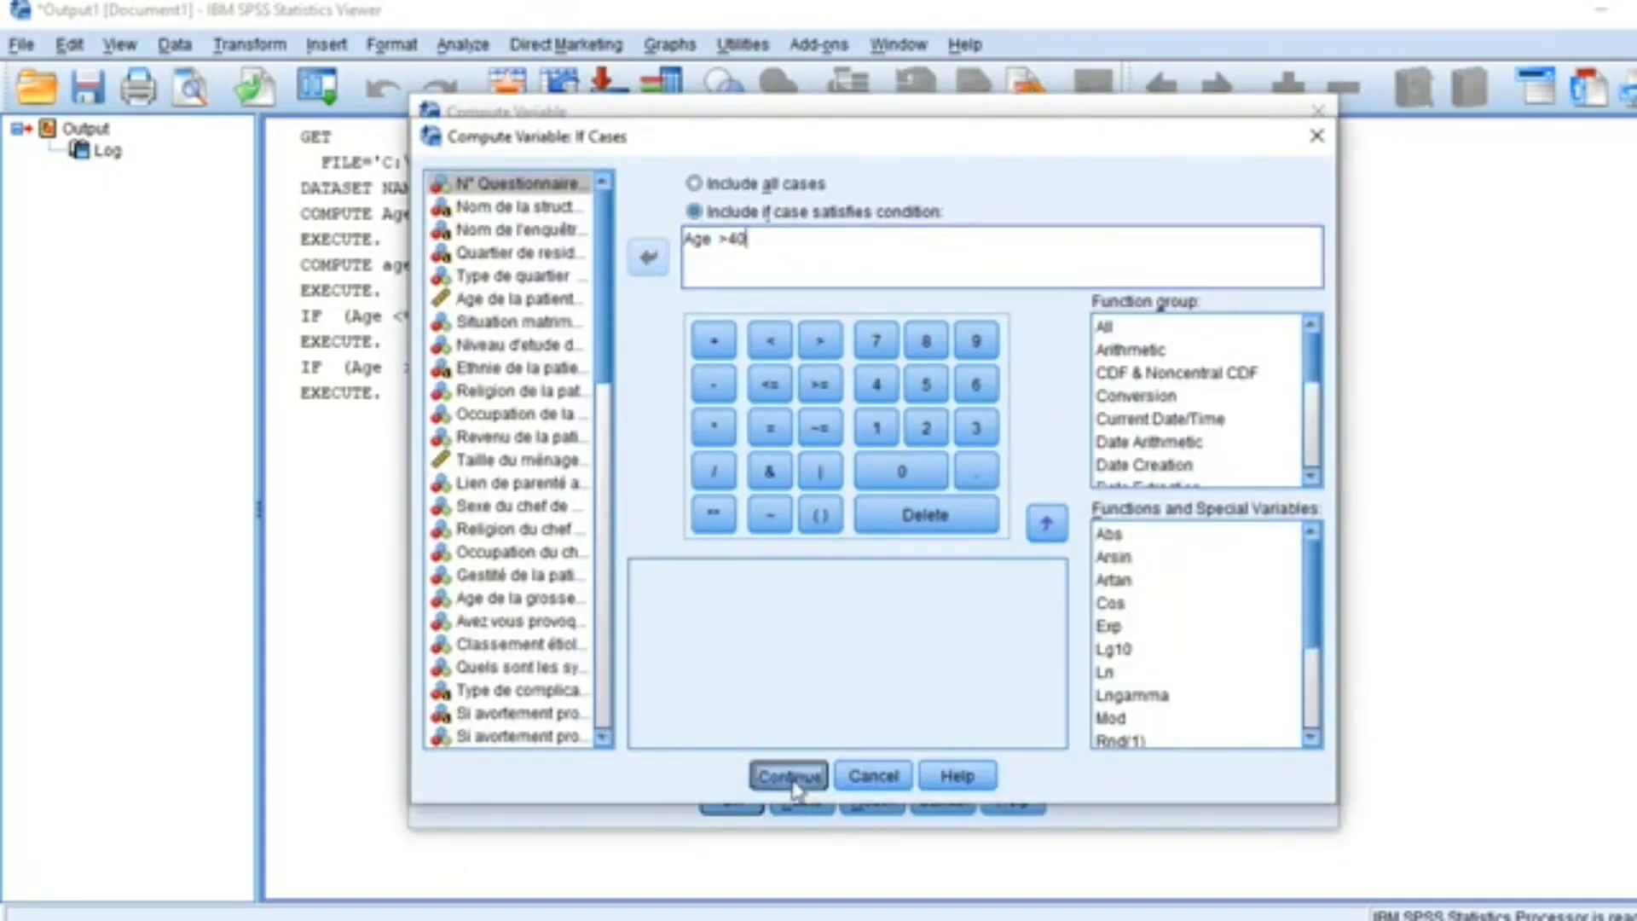
pyautogui.click(748, 800)
pyautogui.click(828, 610)
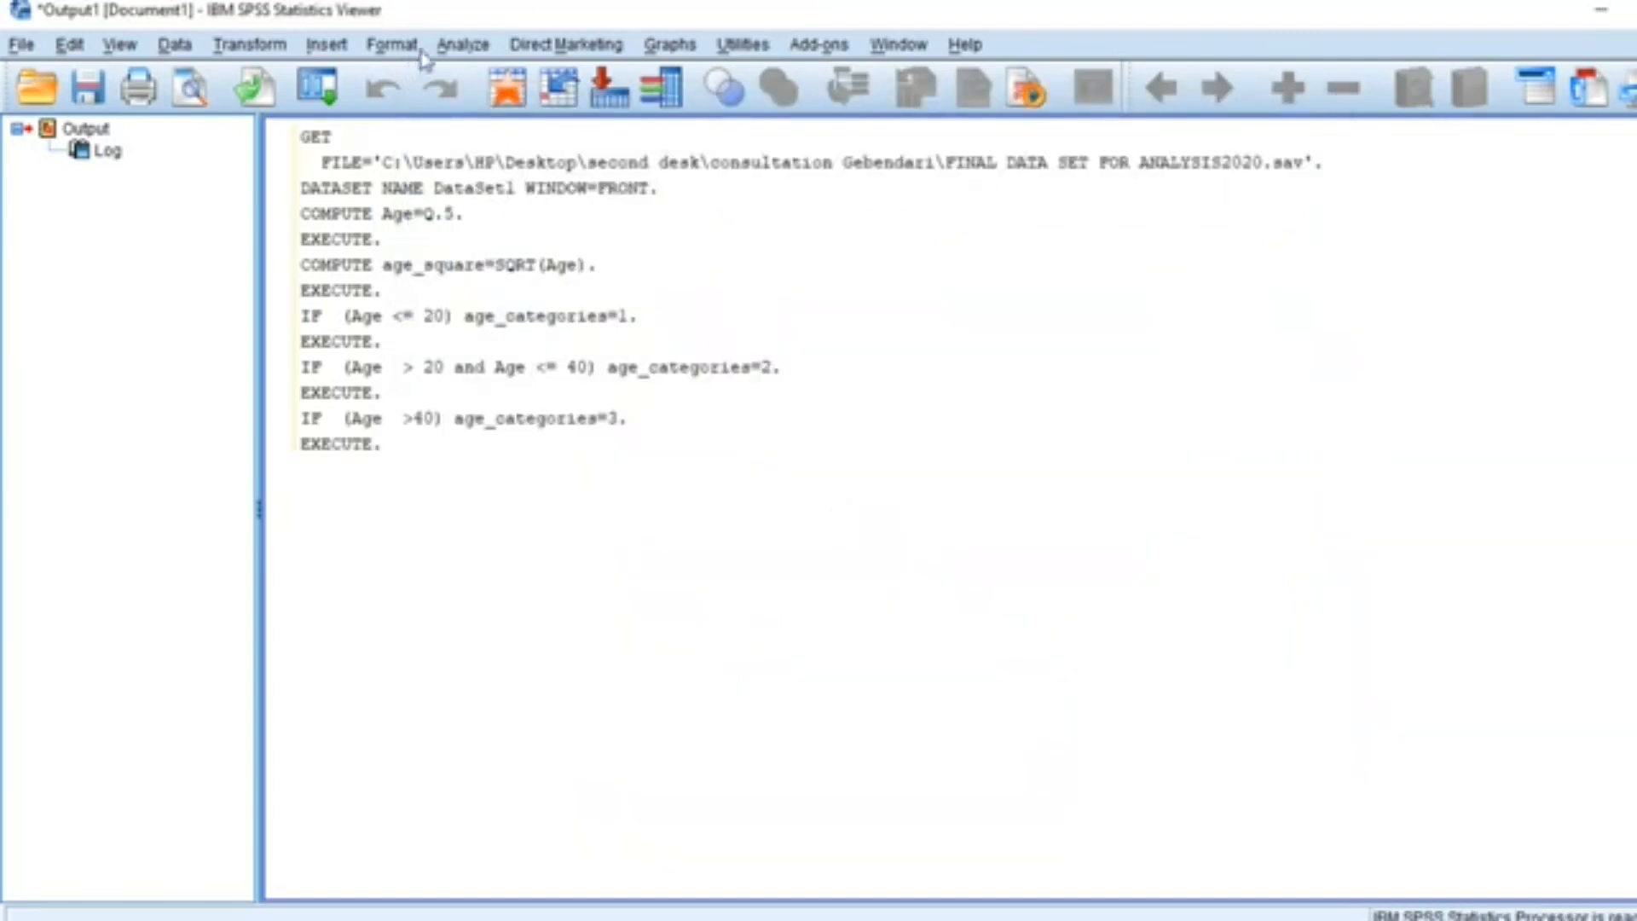
# Return to the Data Editor and produce a frequency table for age_categories only
pyautogui.click(919, 911)
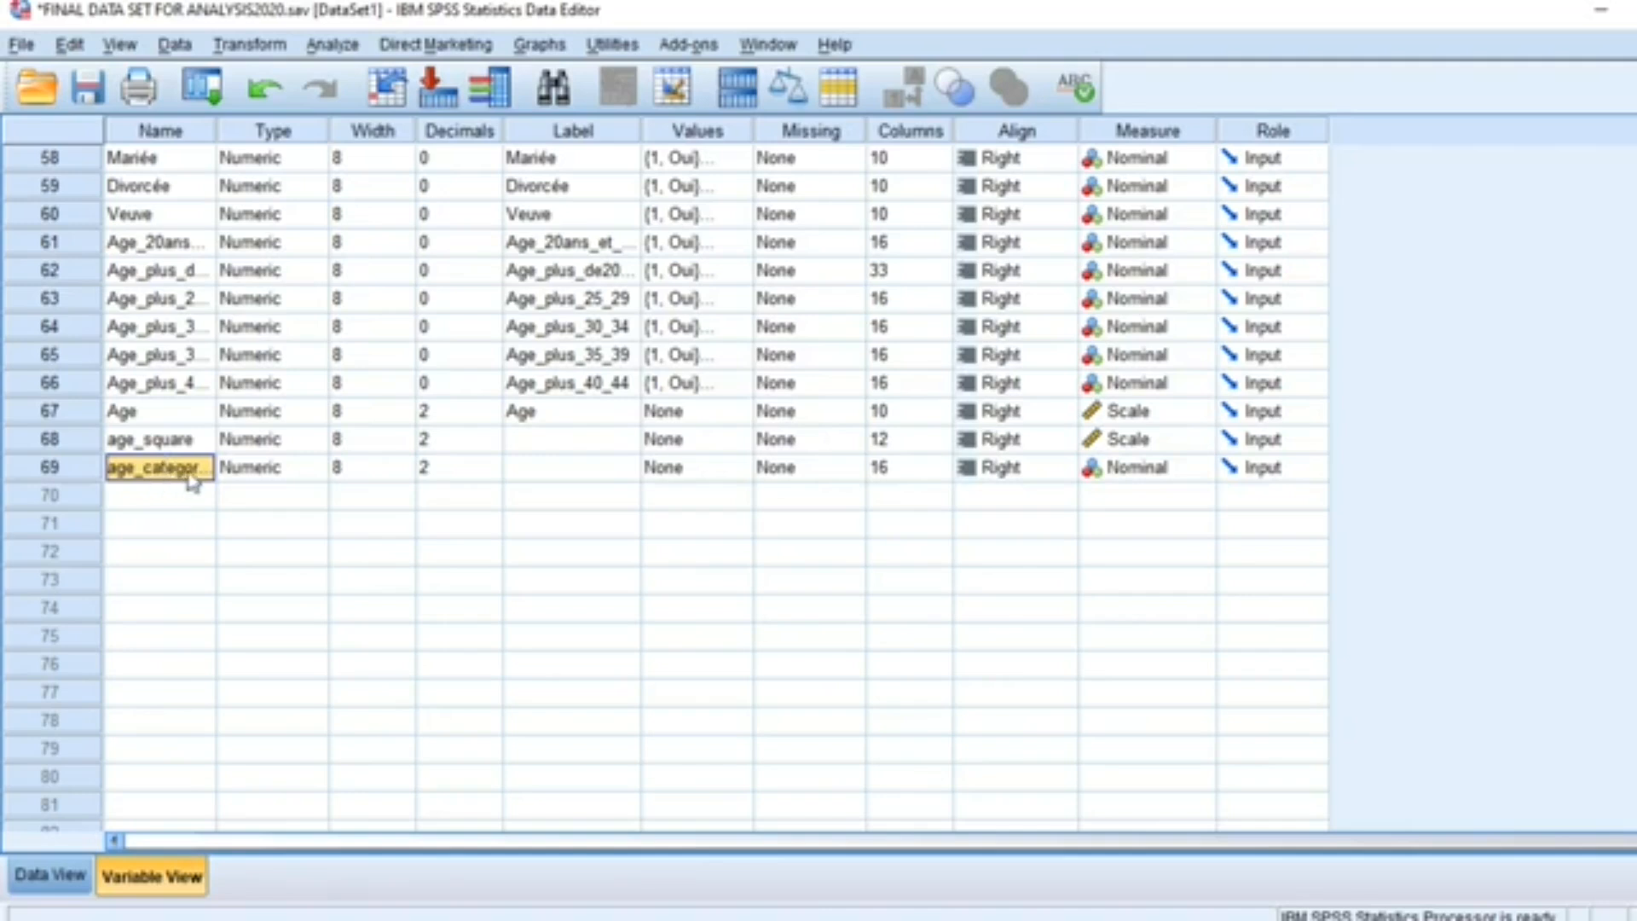
pyautogui.click(334, 45)
pyautogui.moveTo(426, 107)
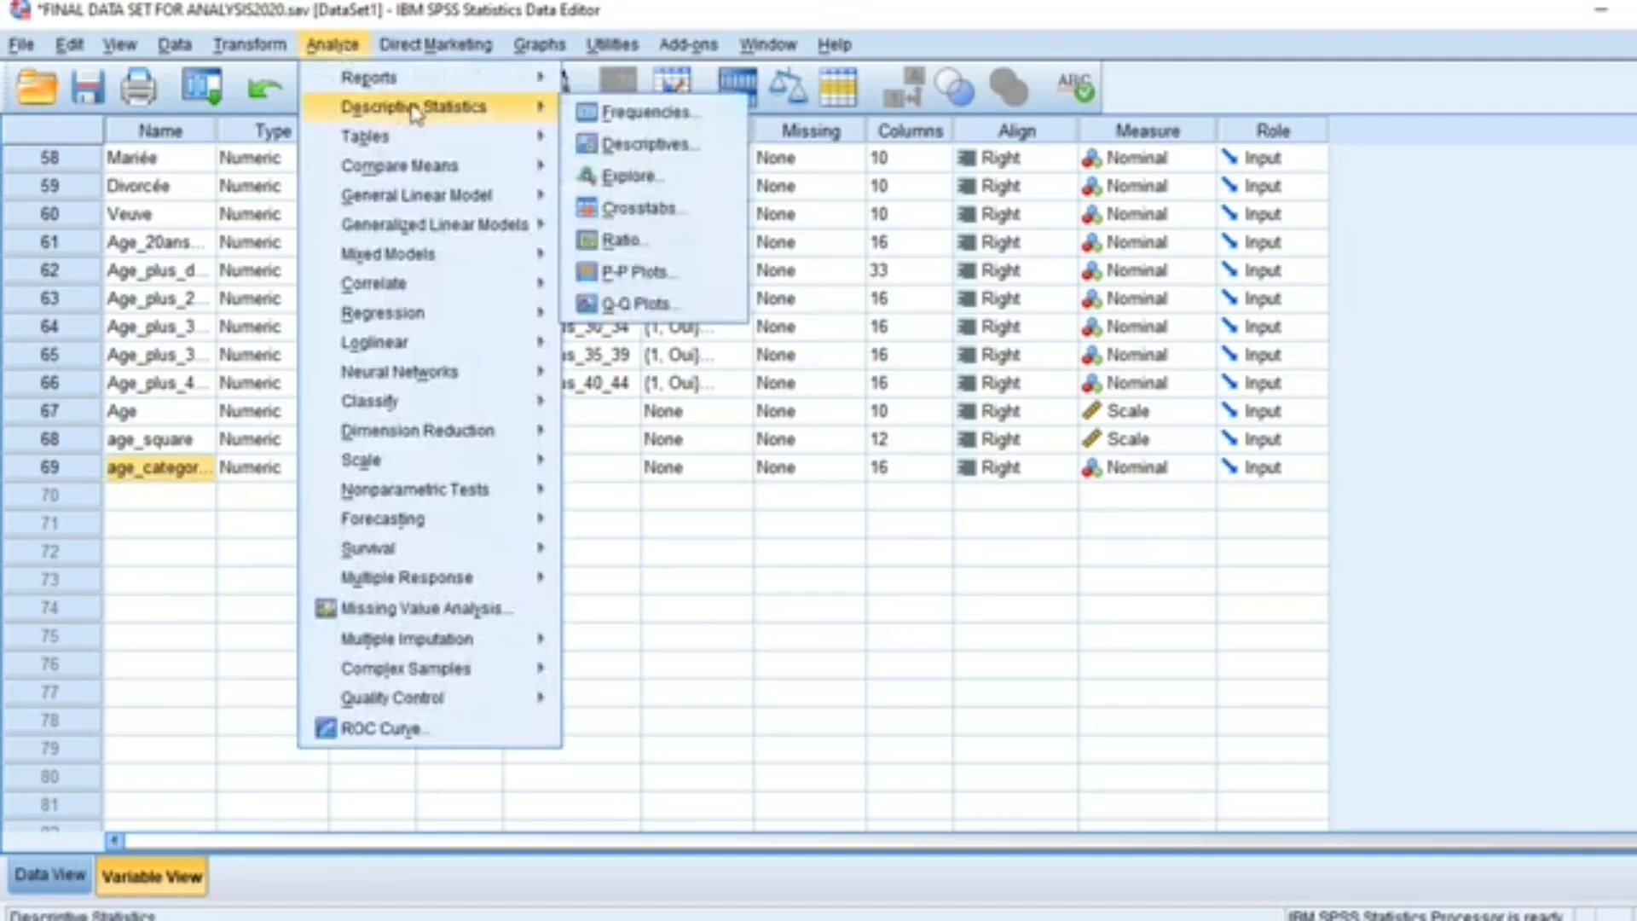
pyautogui.click(614, 109)
pyautogui.moveTo(773, 398); pyautogui.dragTo(791, 564)
pyautogui.click(694, 542)
pyautogui.click(824, 463)
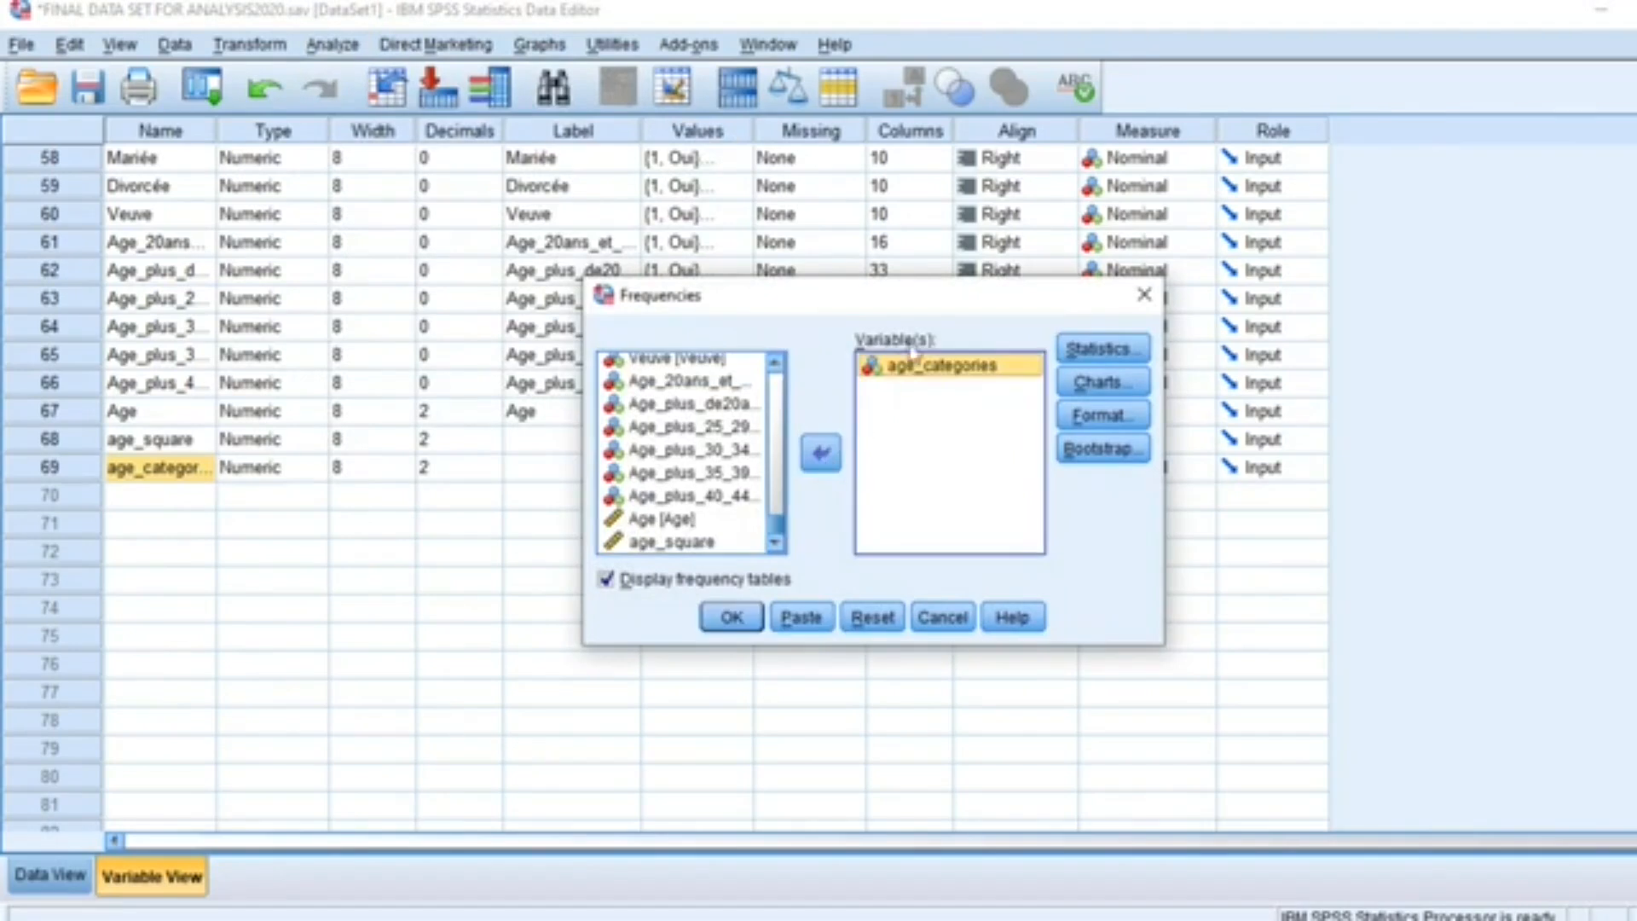
pyautogui.click(731, 617)
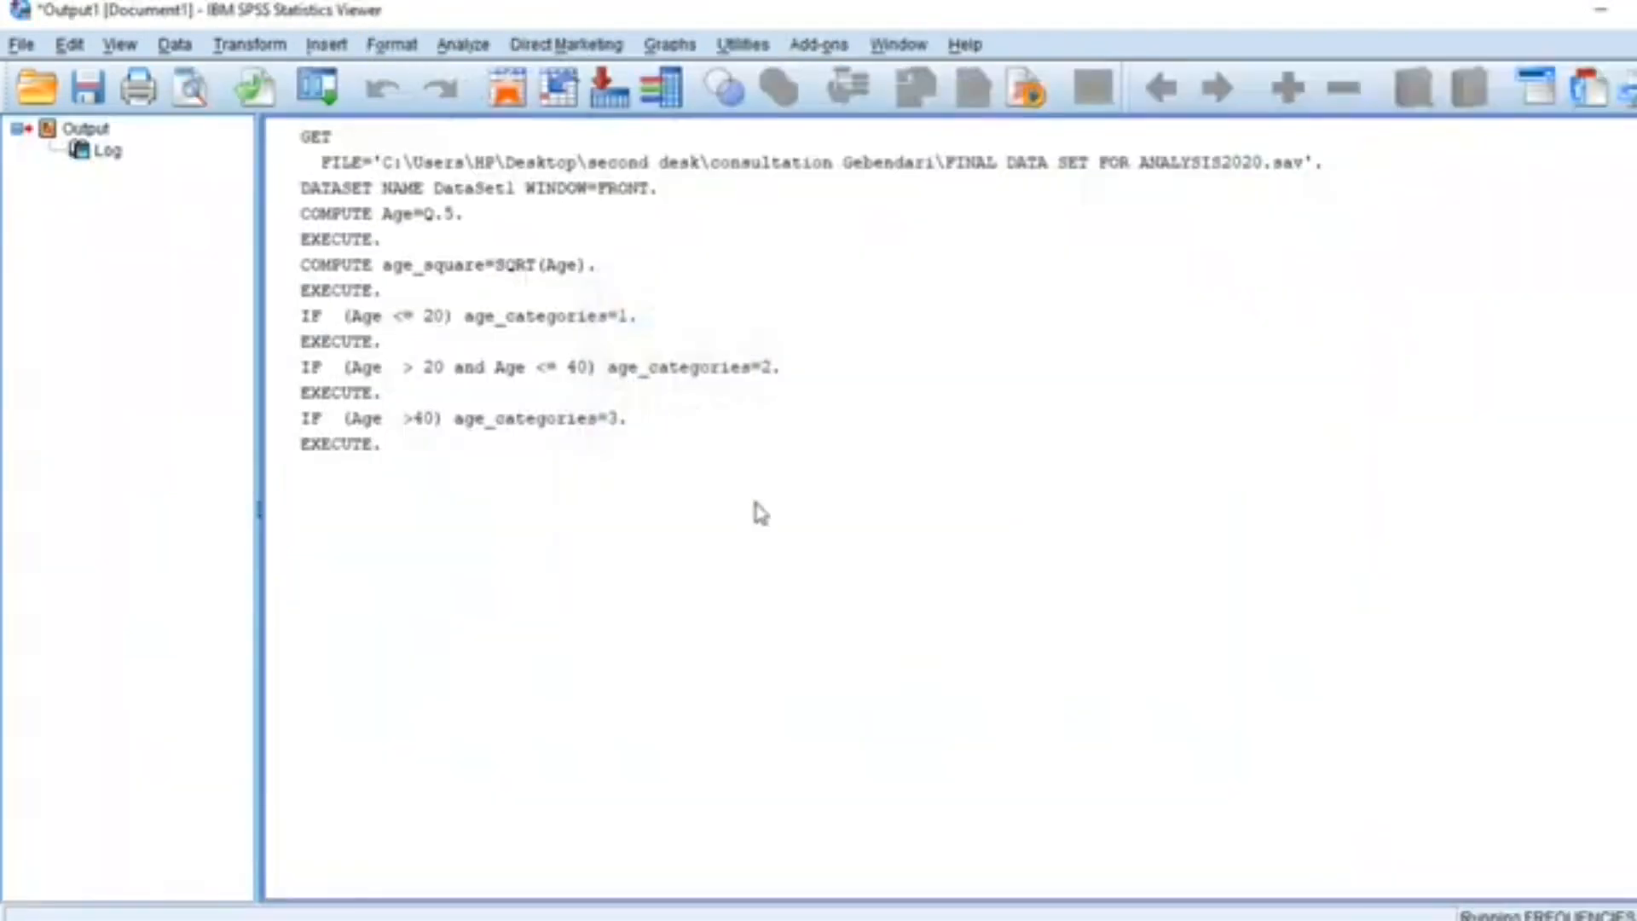
pyautogui.scroll(-1, 760, 513)
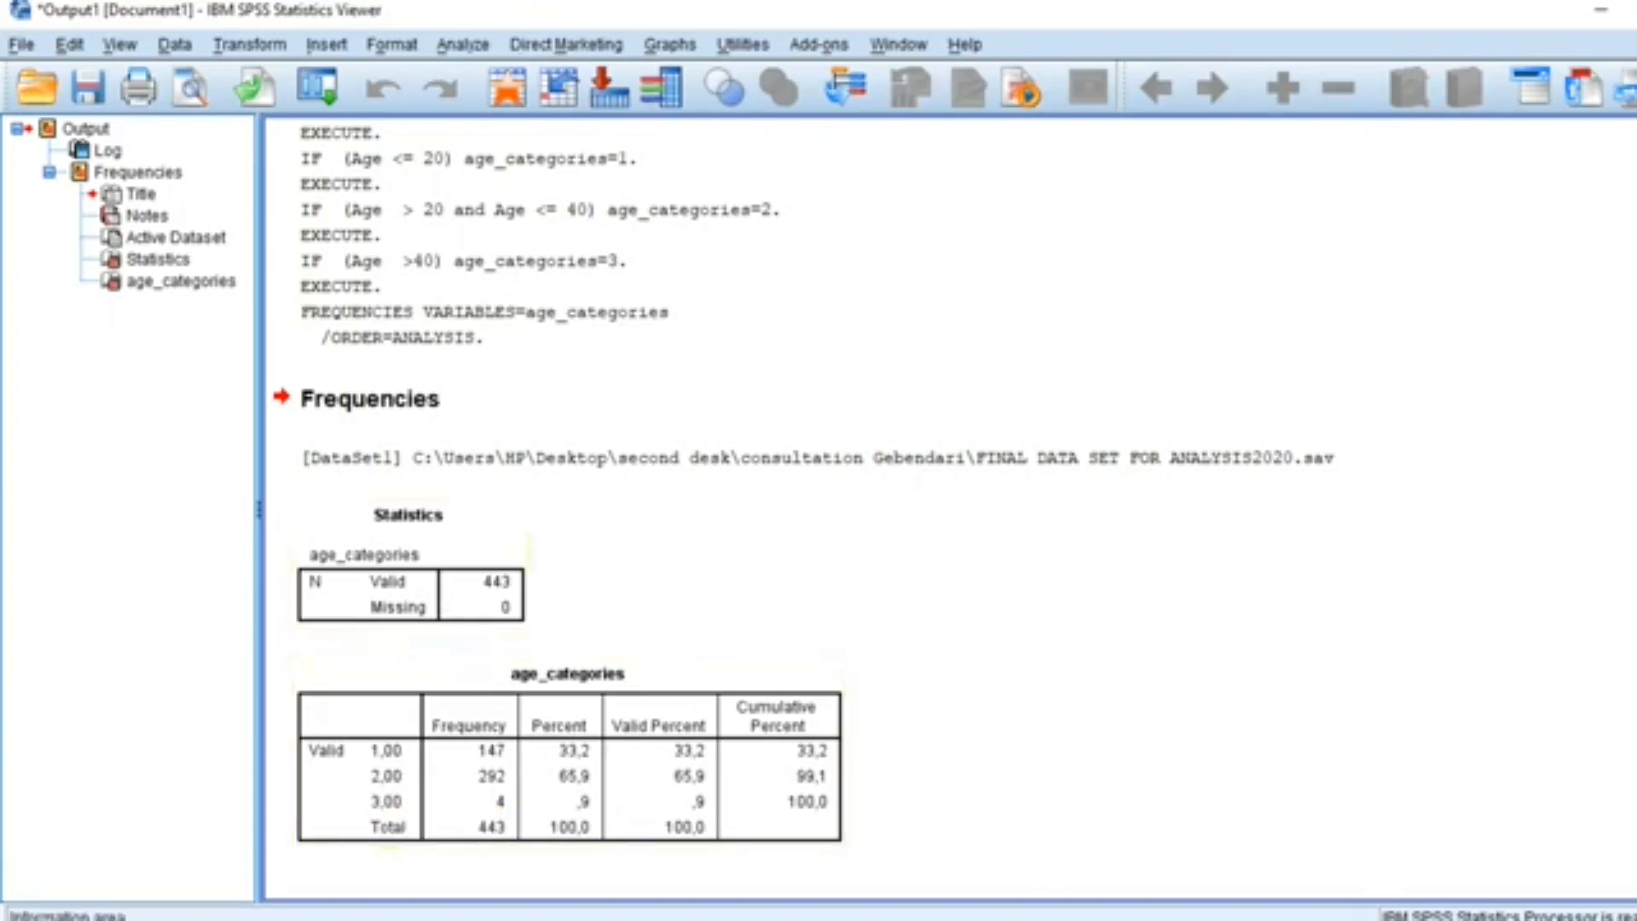
# Return to the Data Editor and copy the variable name age_categories into that variable's label
pyautogui.click(1044, 919)
pyautogui.click(1317, 863)
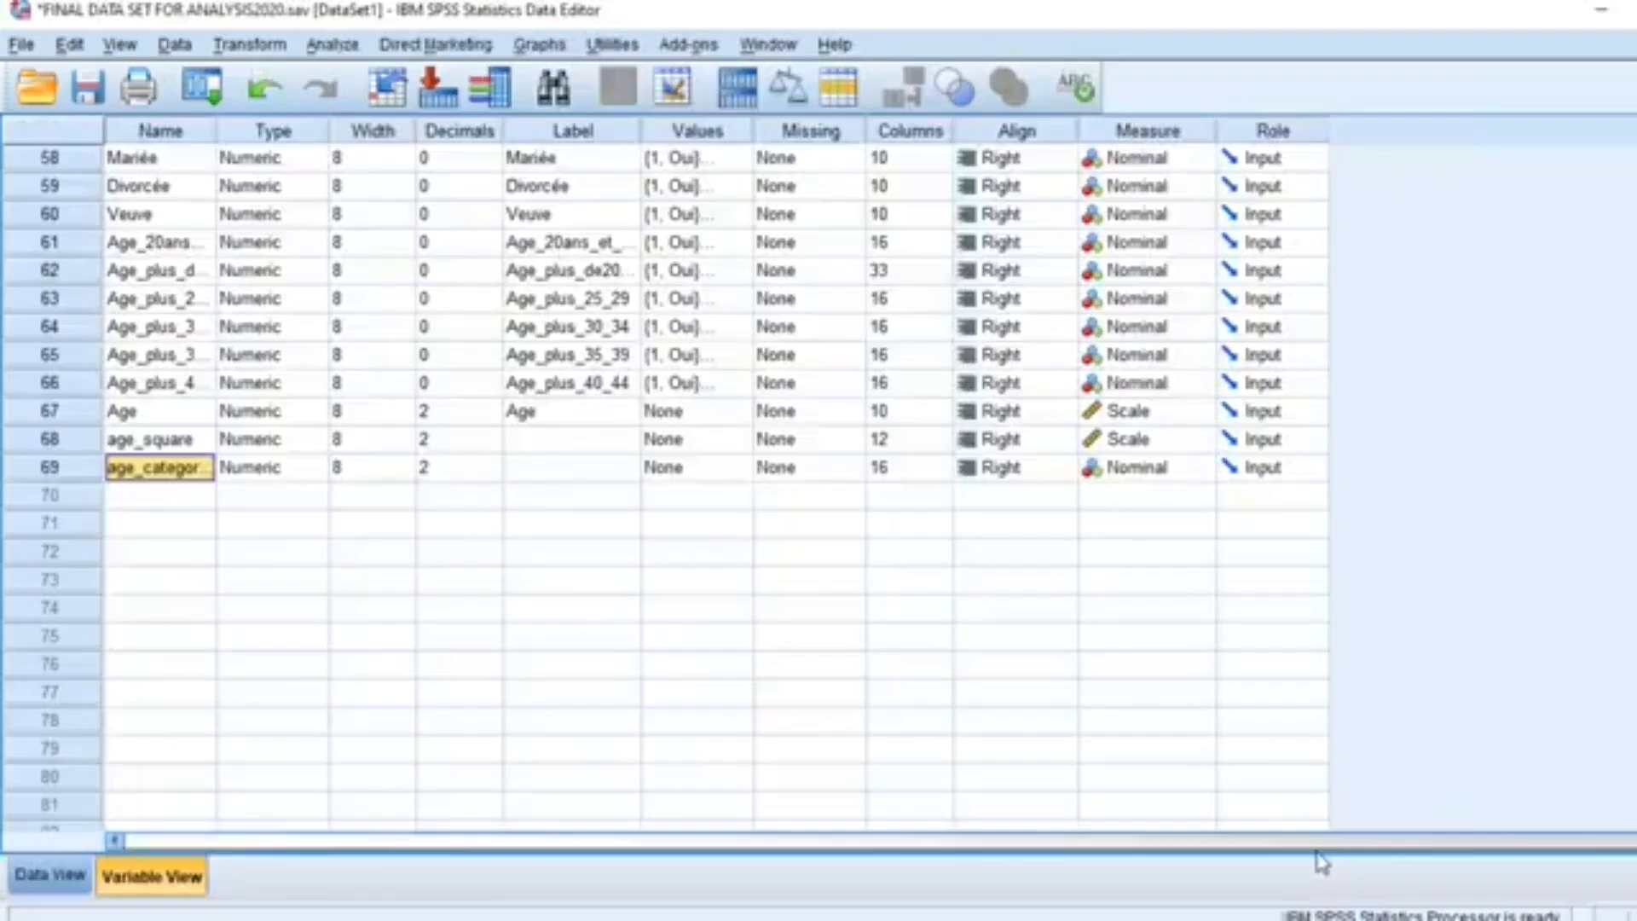
pyautogui.rightClick(167, 476)
pyautogui.click(194, 489)
pyautogui.rightClick(534, 476)
pyautogui.click(602, 484)
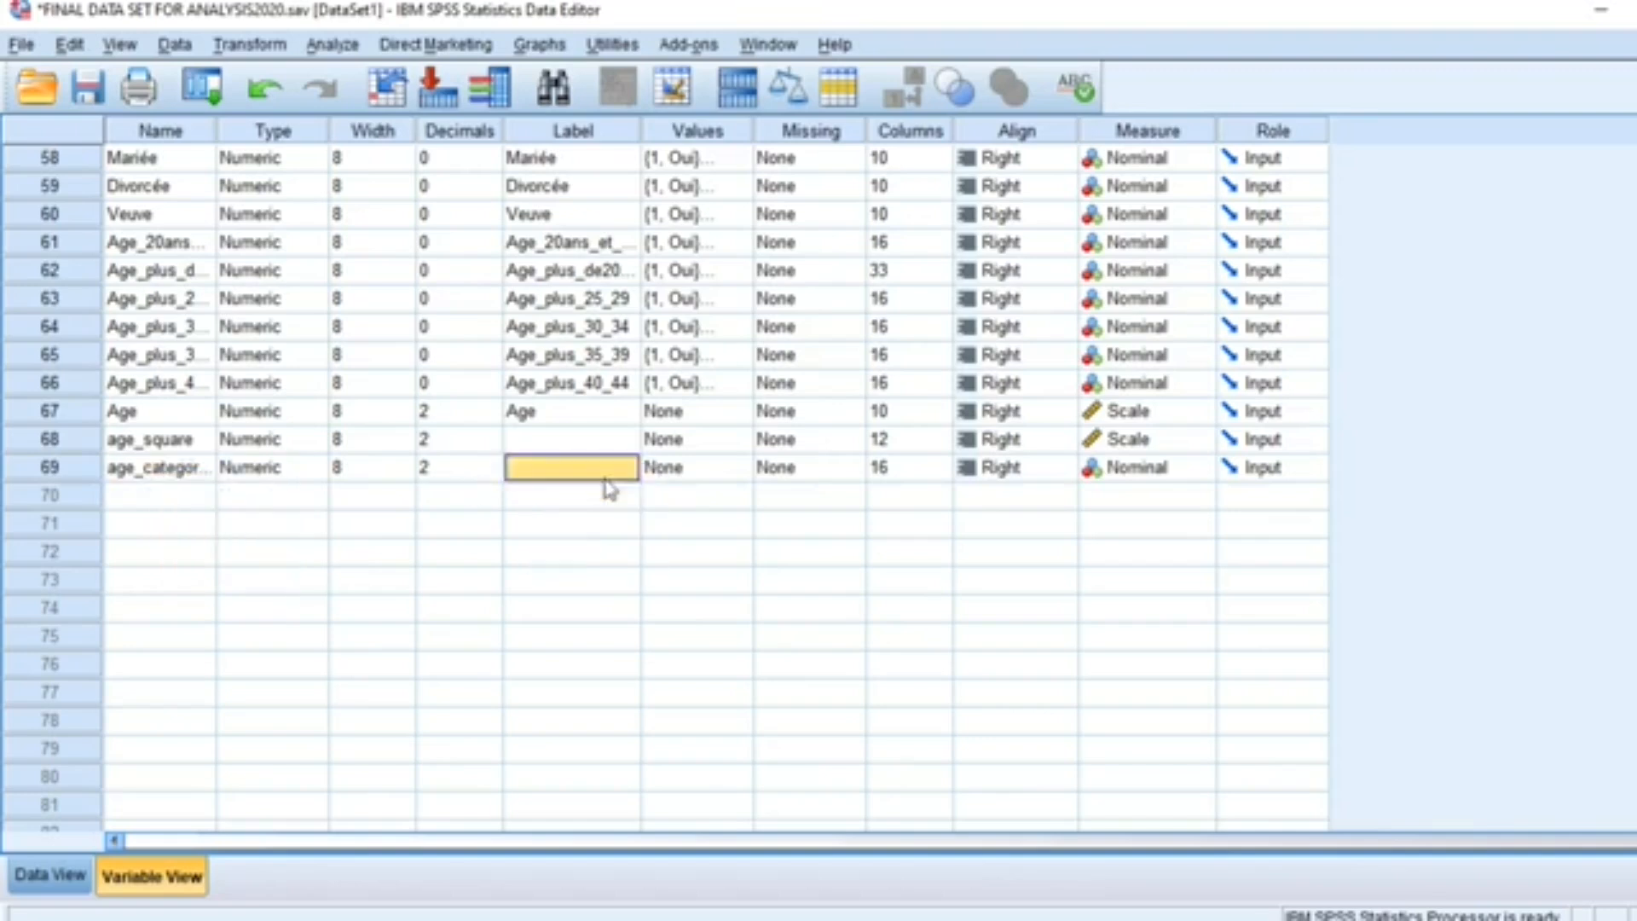
pyautogui.rightClick(184, 471)
pyautogui.click(209, 487)
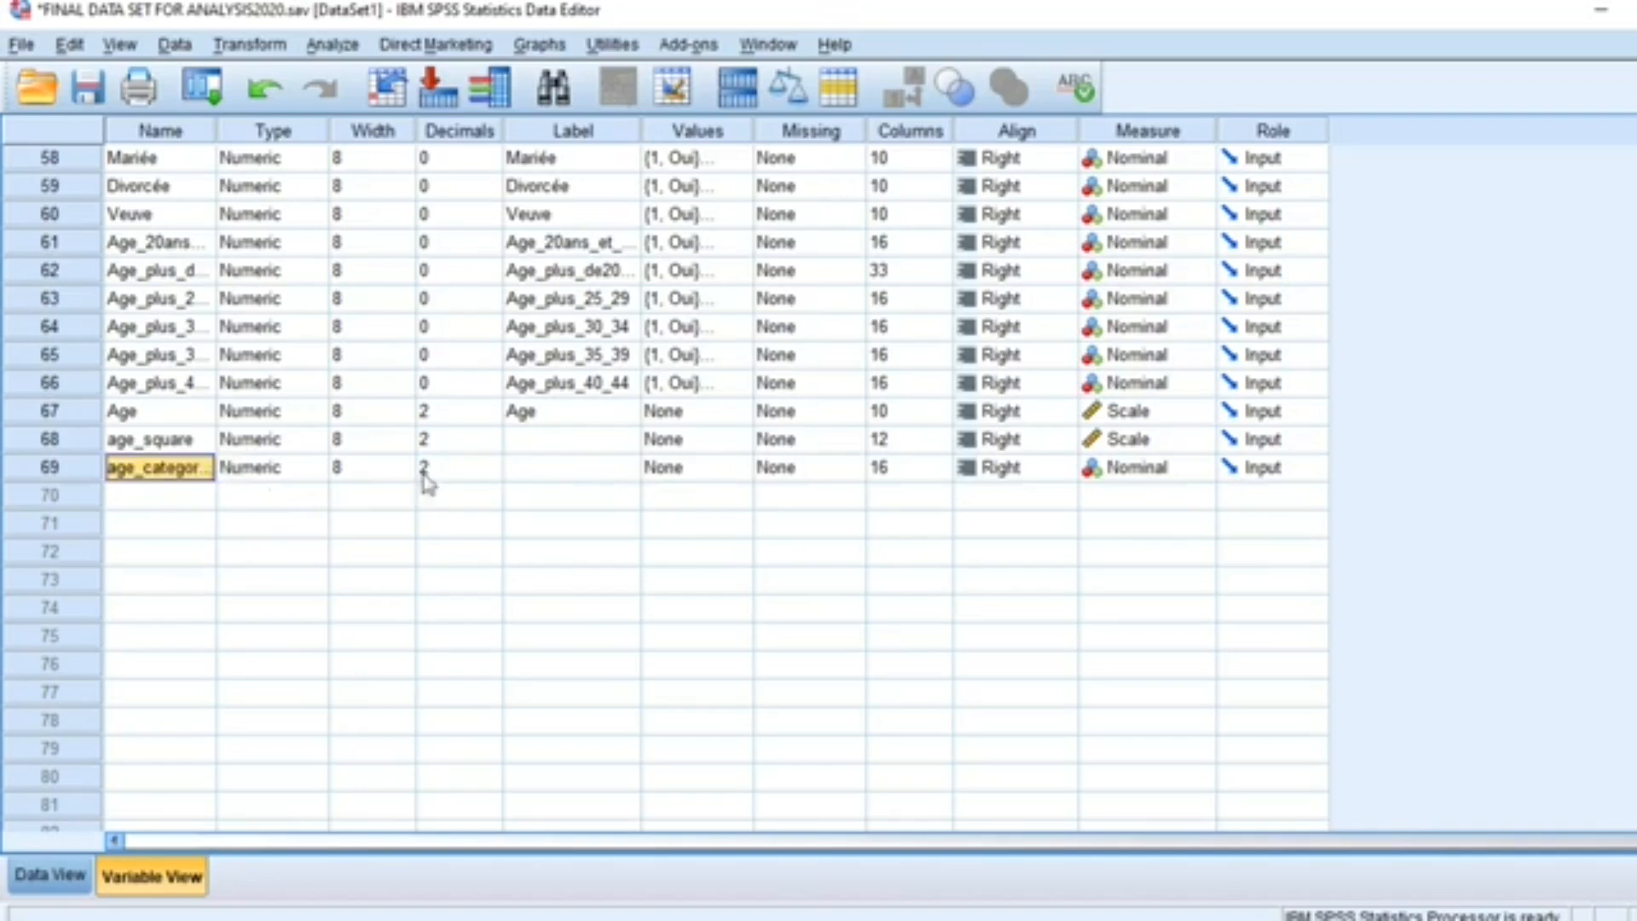
pyautogui.rightClick(567, 466)
pyautogui.click(607, 518)
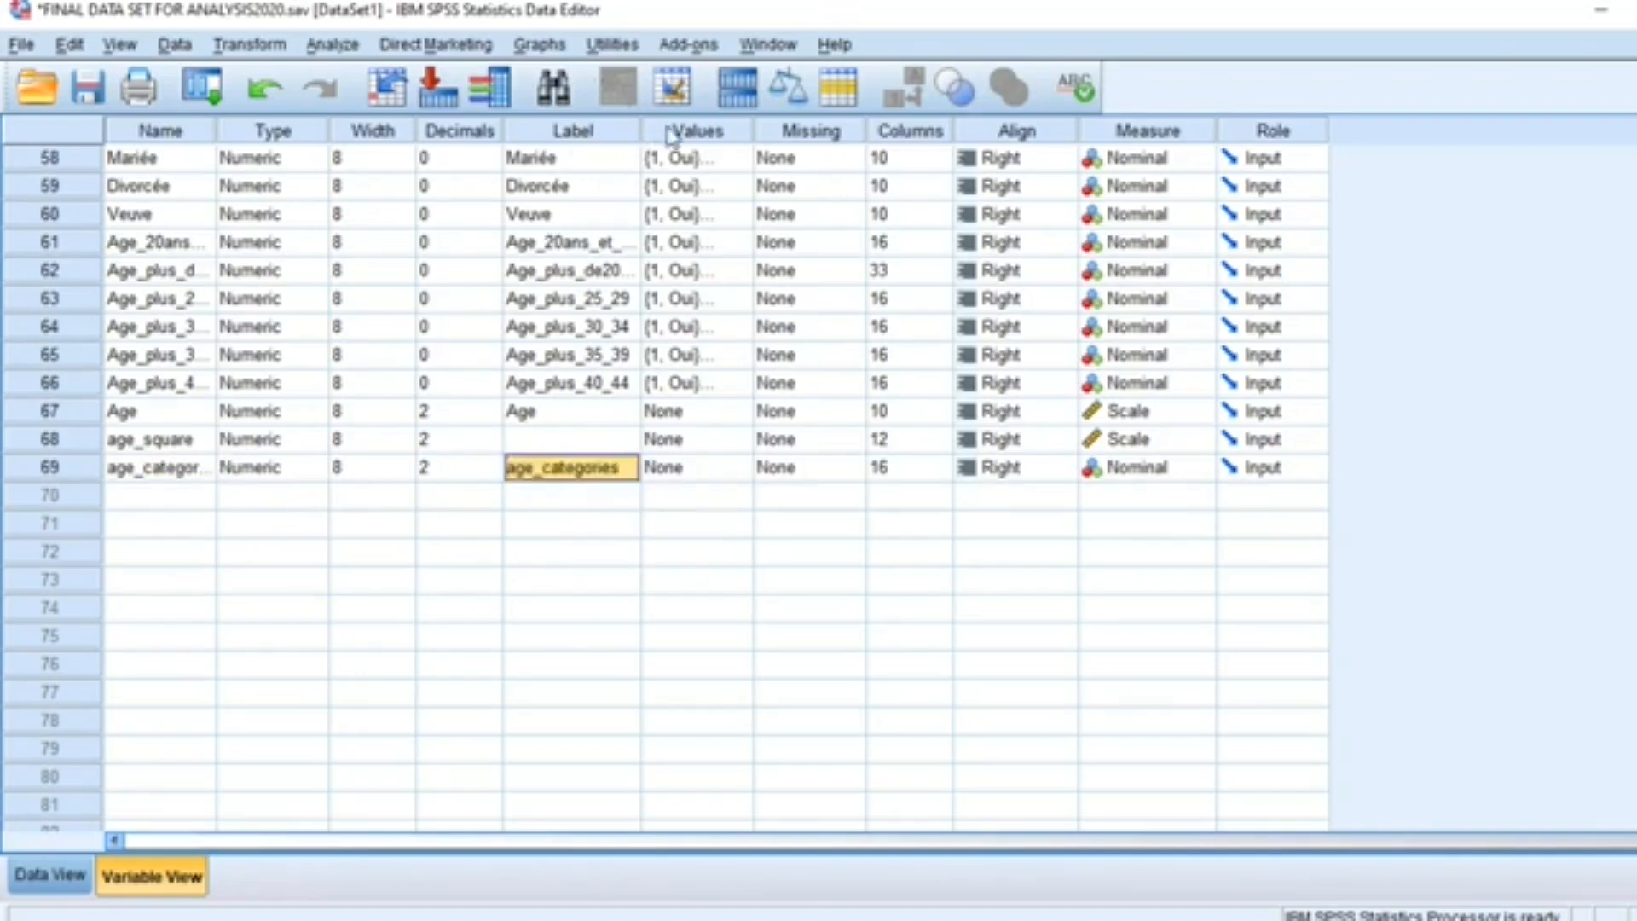
# Copy the variable name age_square into that variable's label
pyautogui.rightClick(155, 447)
pyautogui.click(202, 482)
pyautogui.rightClick(580, 440)
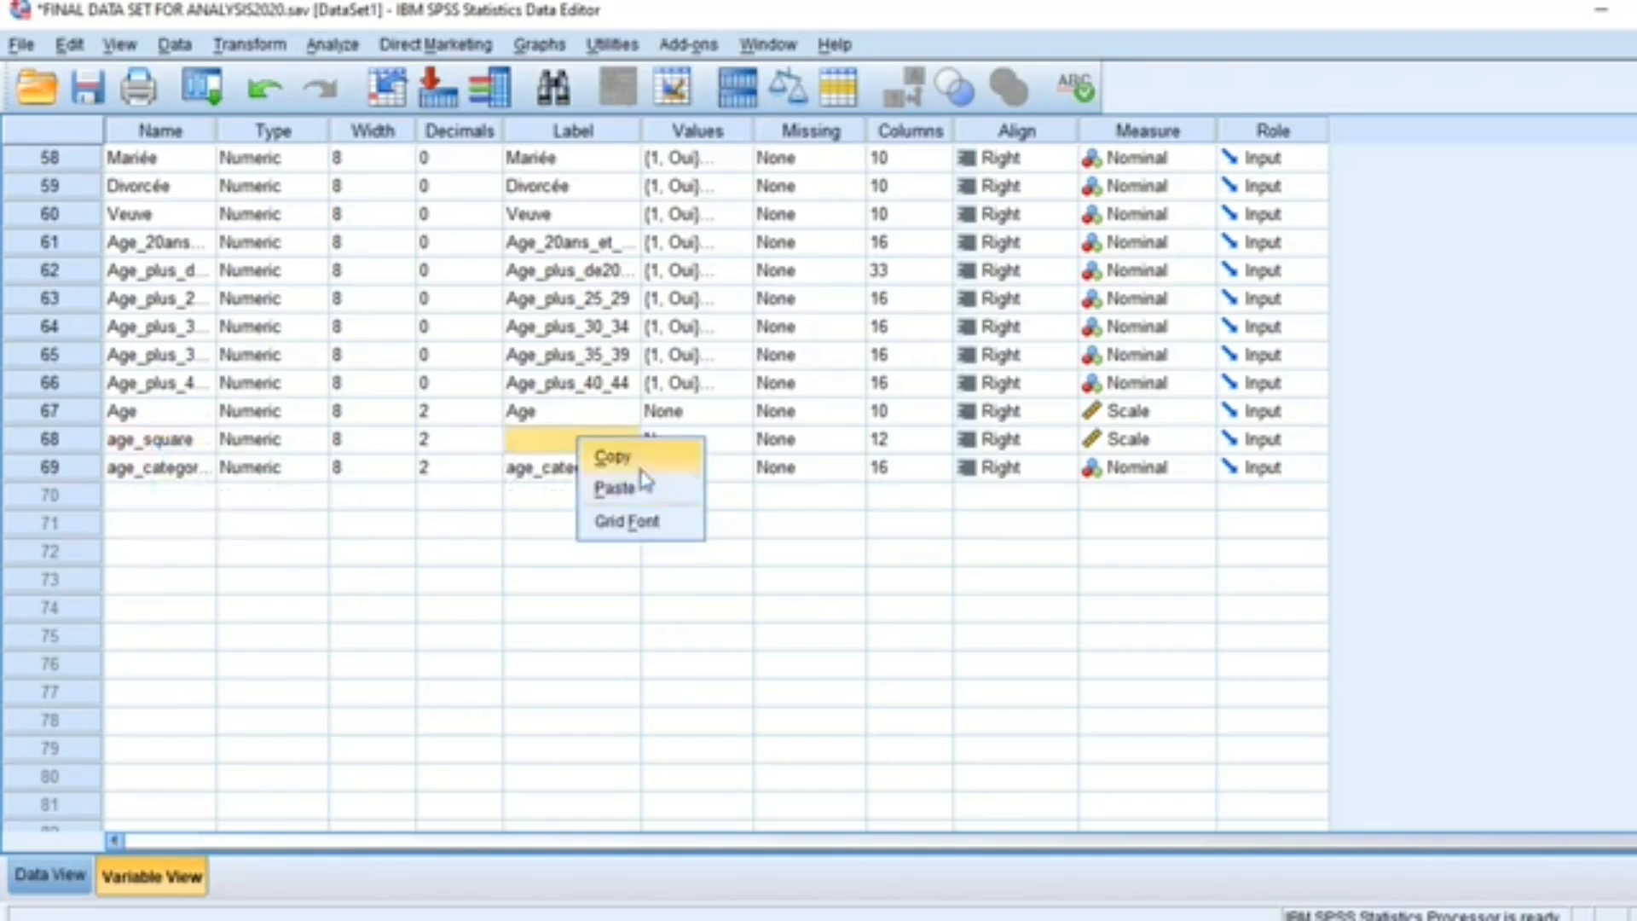
pyautogui.click(618, 490)
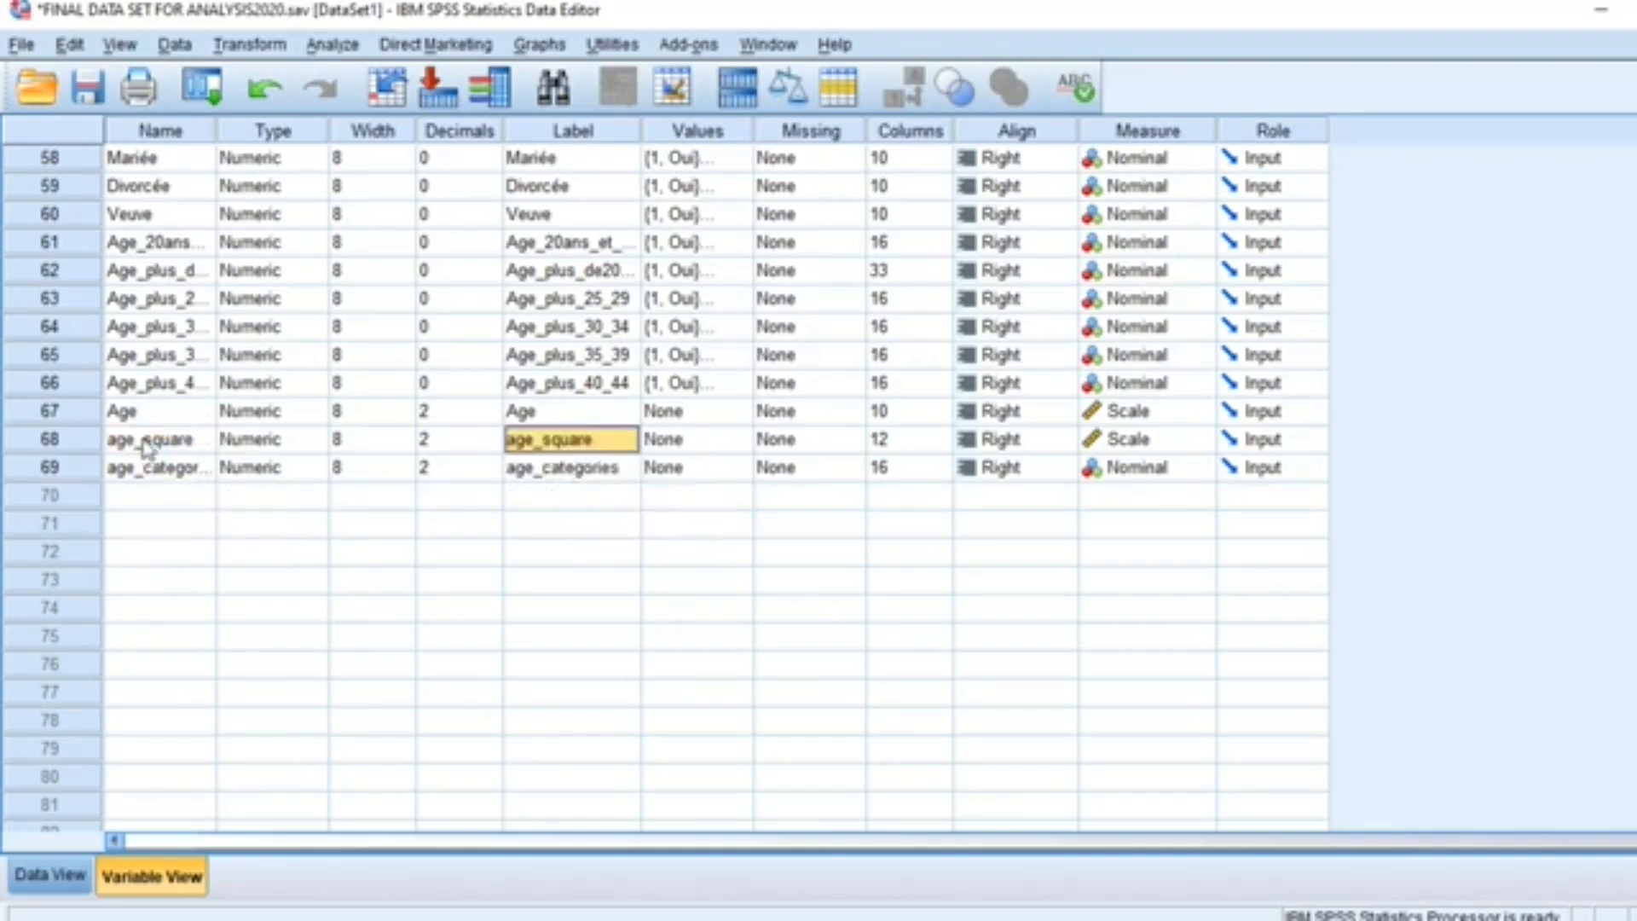
pyautogui.click(740, 469)
pyautogui.click(738, 468)
pyautogui.press('Escape')
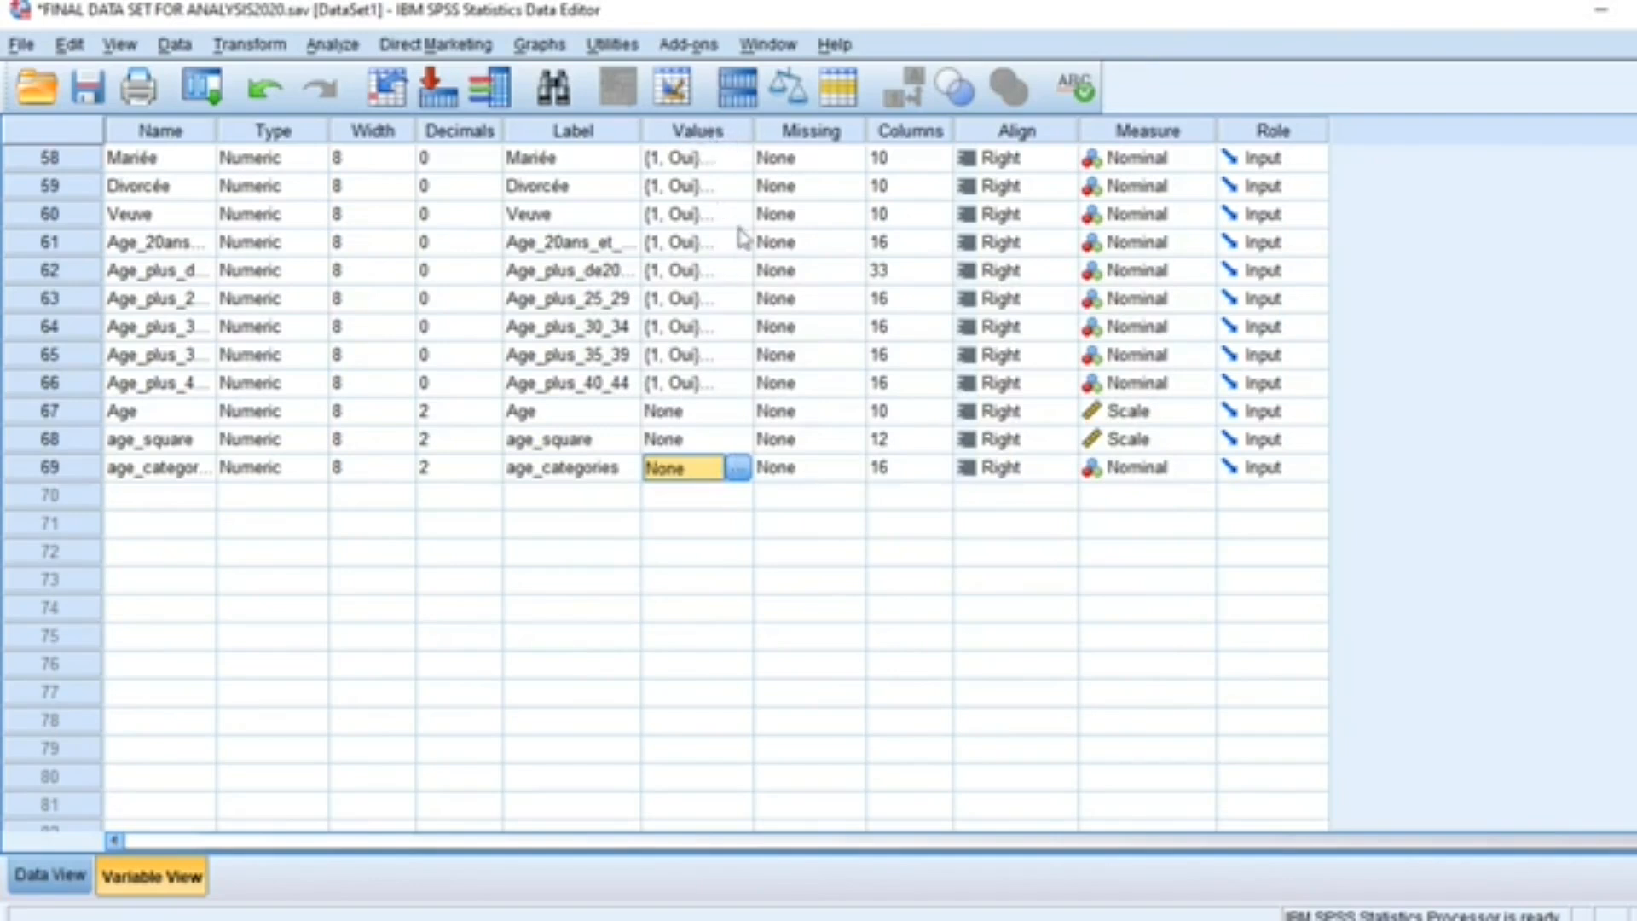
pyautogui.click(738, 522)
pyautogui.click(739, 522)
pyautogui.press('Escape')
# Open the value labels of age_categories and add the label "less or equal to 20" for value 1
pyautogui.click(738, 475)
pyautogui.click(739, 468)
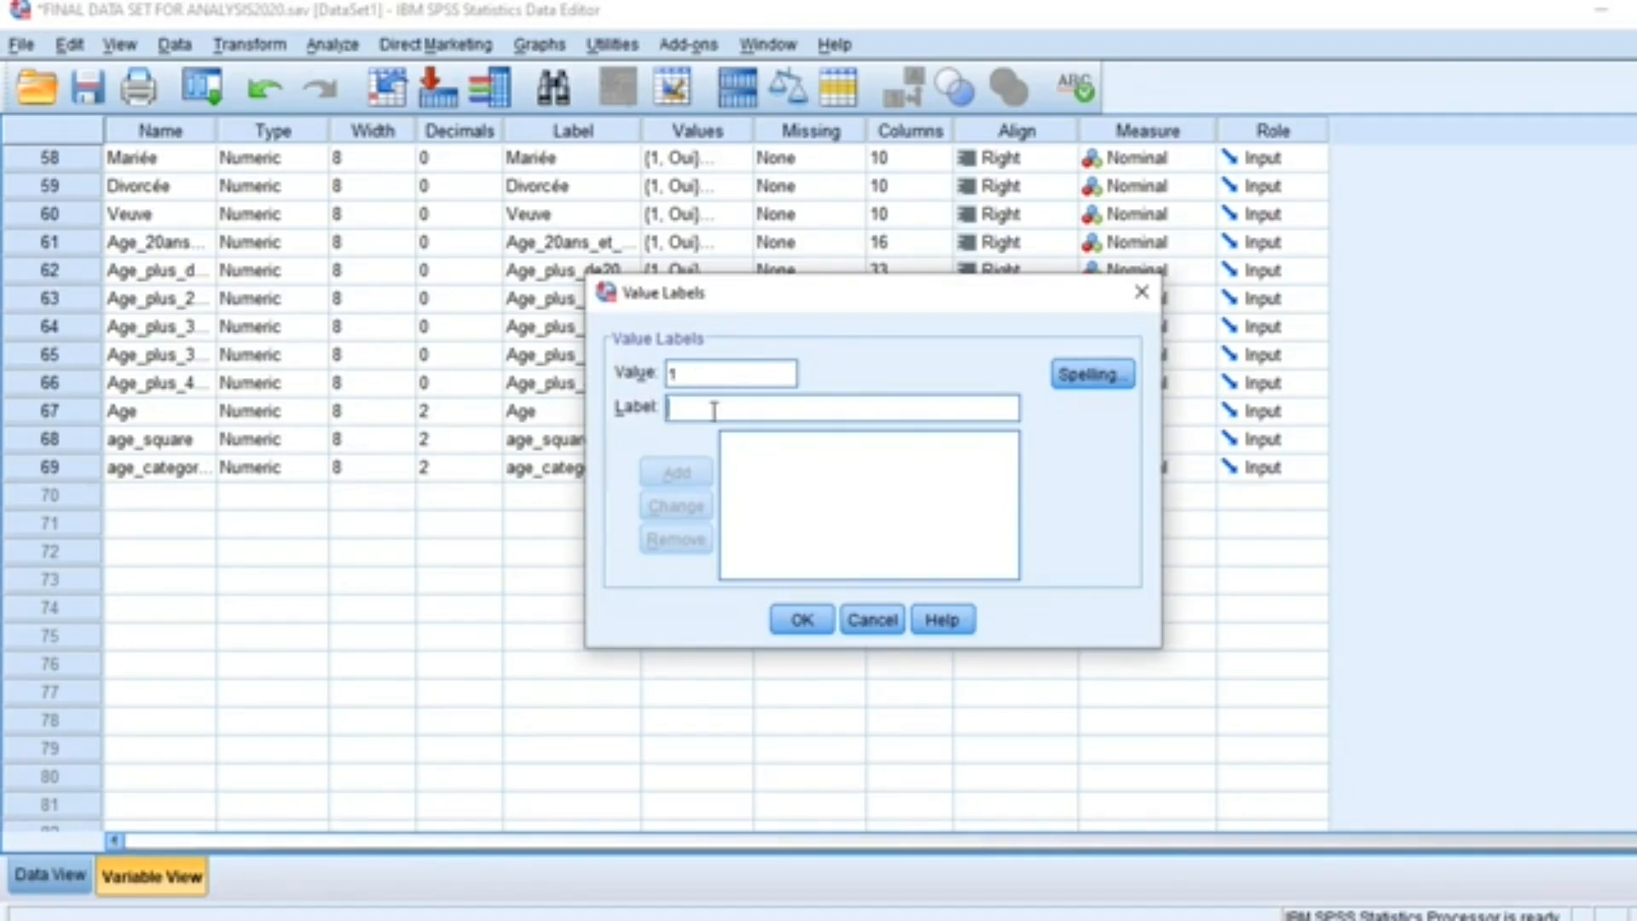
pyautogui.write('less or equal to 20')
pyautogui.click(687, 409)
pyautogui.write('s')
pyautogui.click(677, 472)
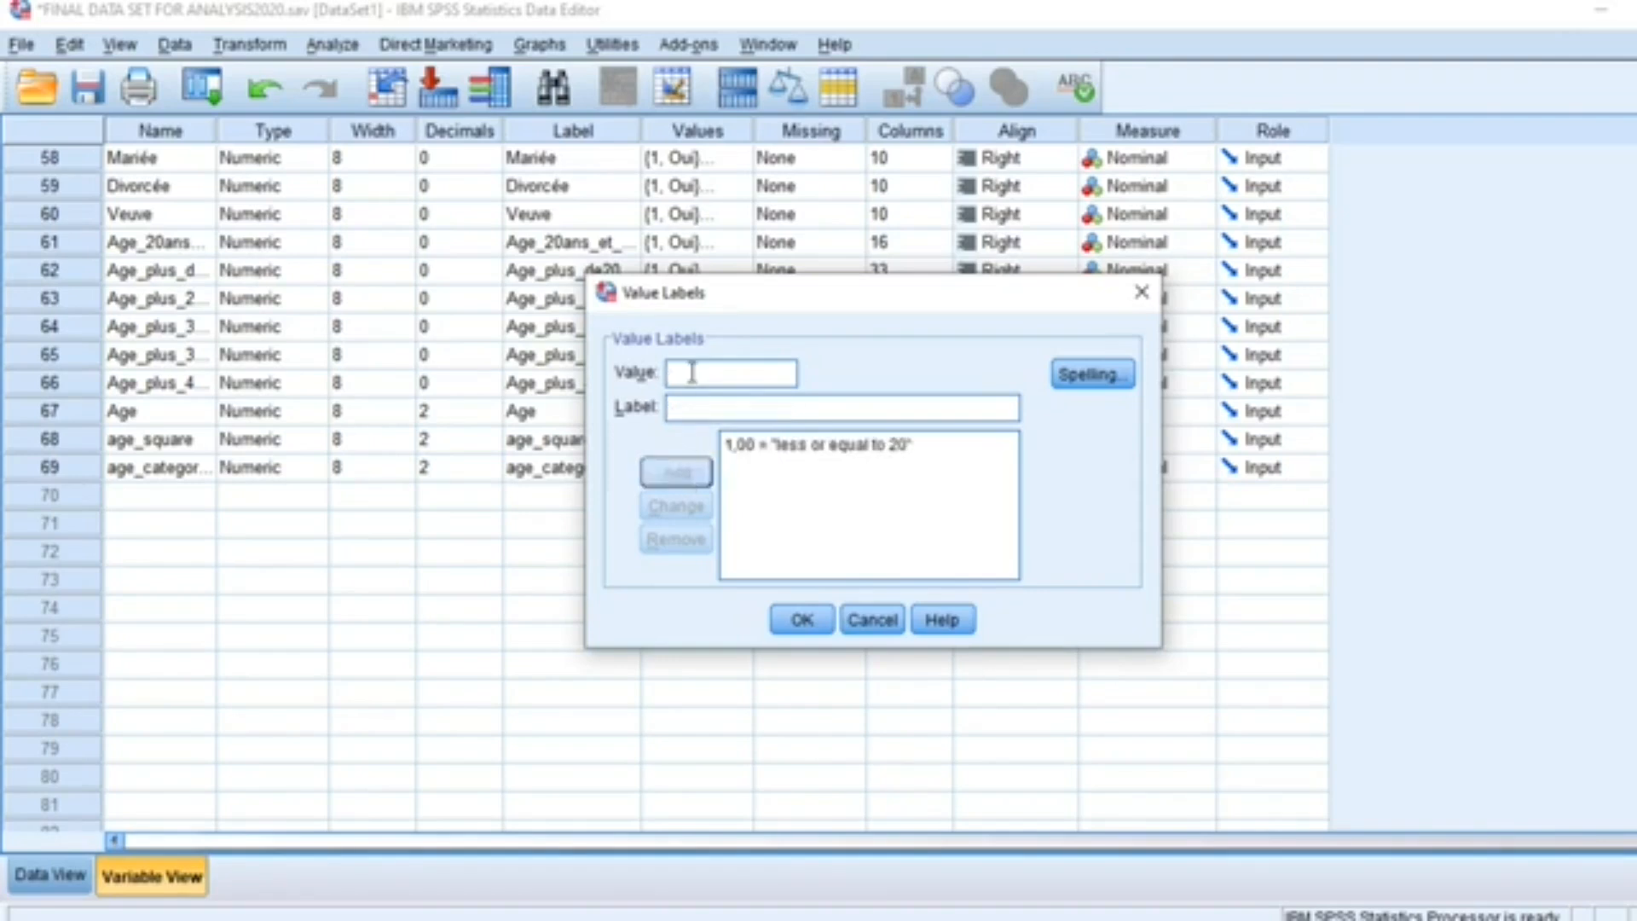
# Add the labels "betwen 20 to 40" for value 2 and "more than 40" for value 3, and apply the value labels
pyautogui.click(711, 409)
pyautogui.write('between 20 to 40')
pyautogui.click(677, 472)
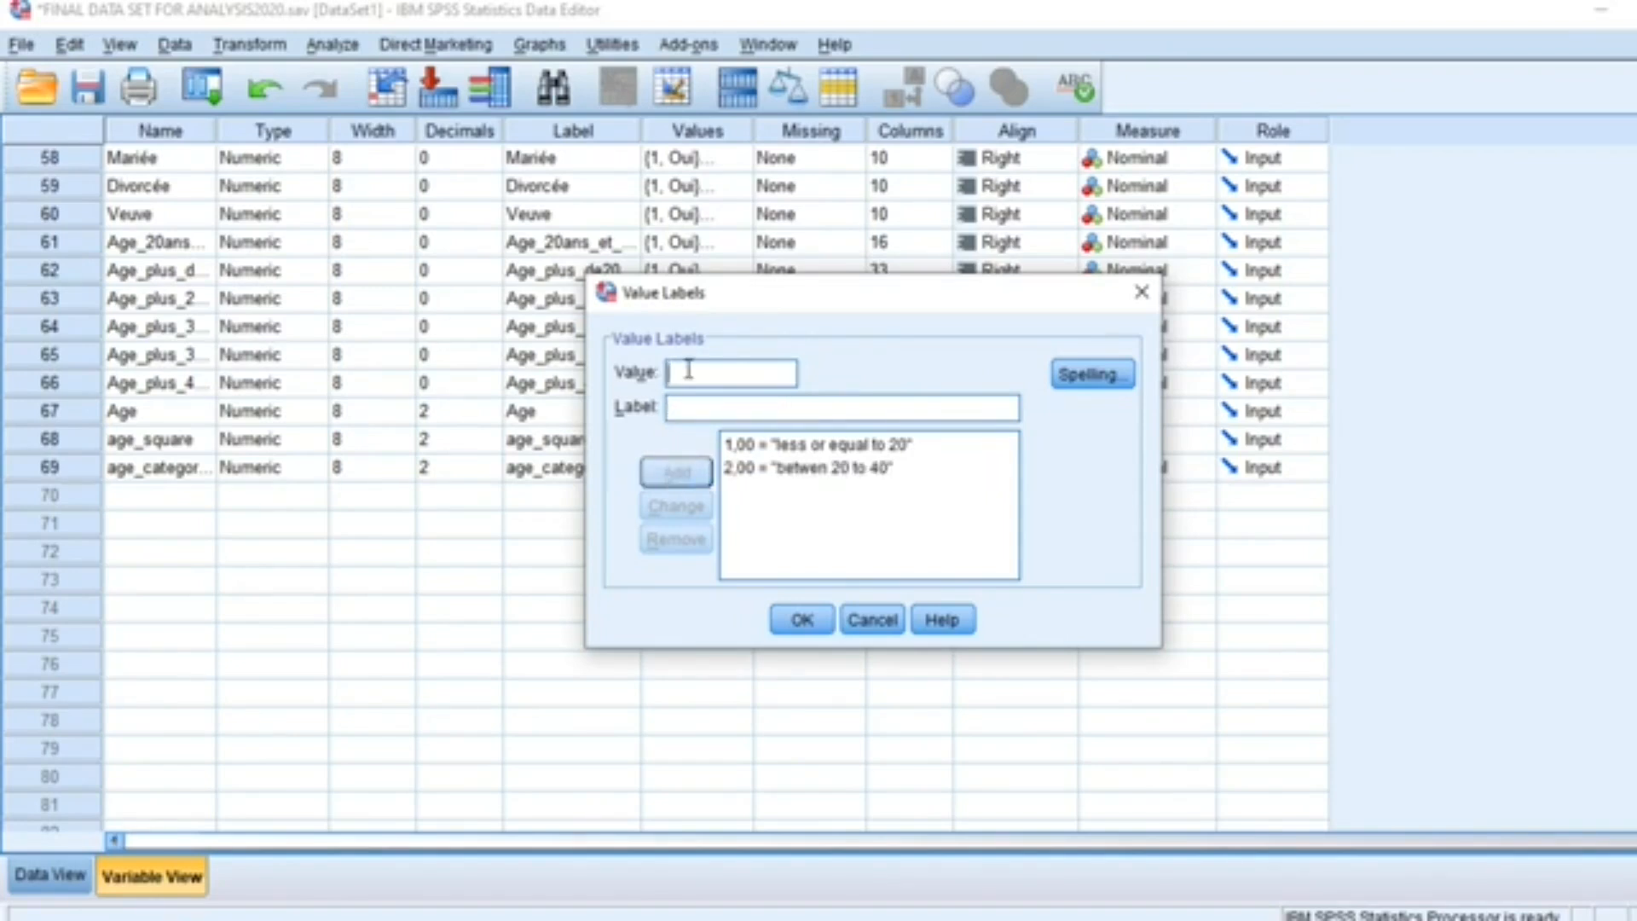
pyautogui.write('m')
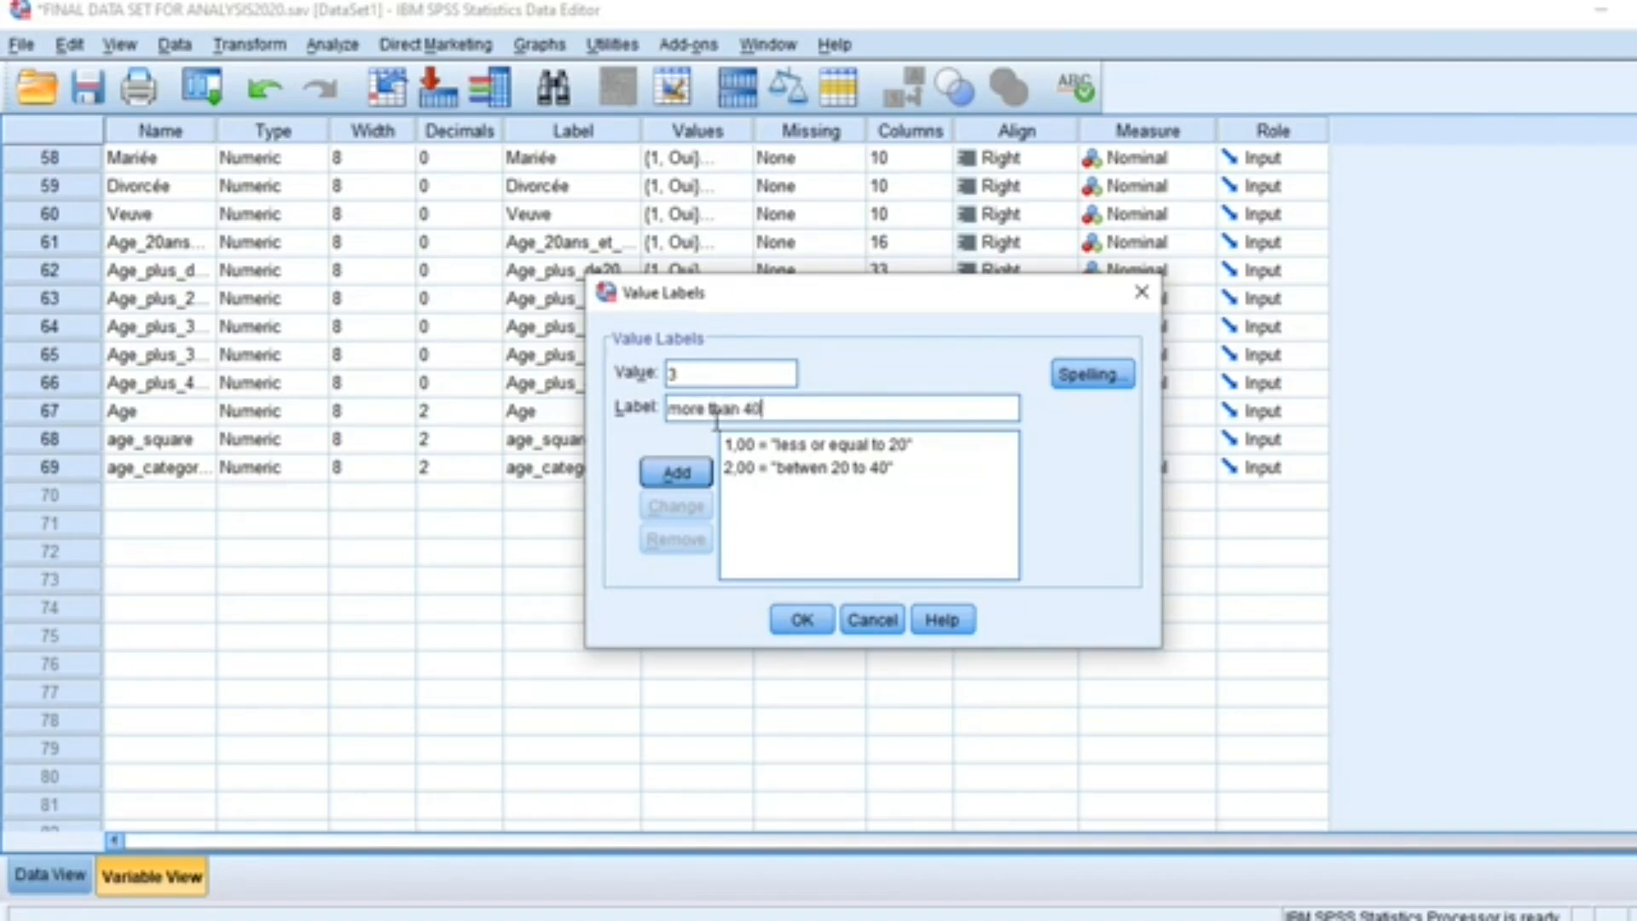
pyautogui.write('ore than 40')
pyautogui.click(676, 472)
pyautogui.click(801, 619)
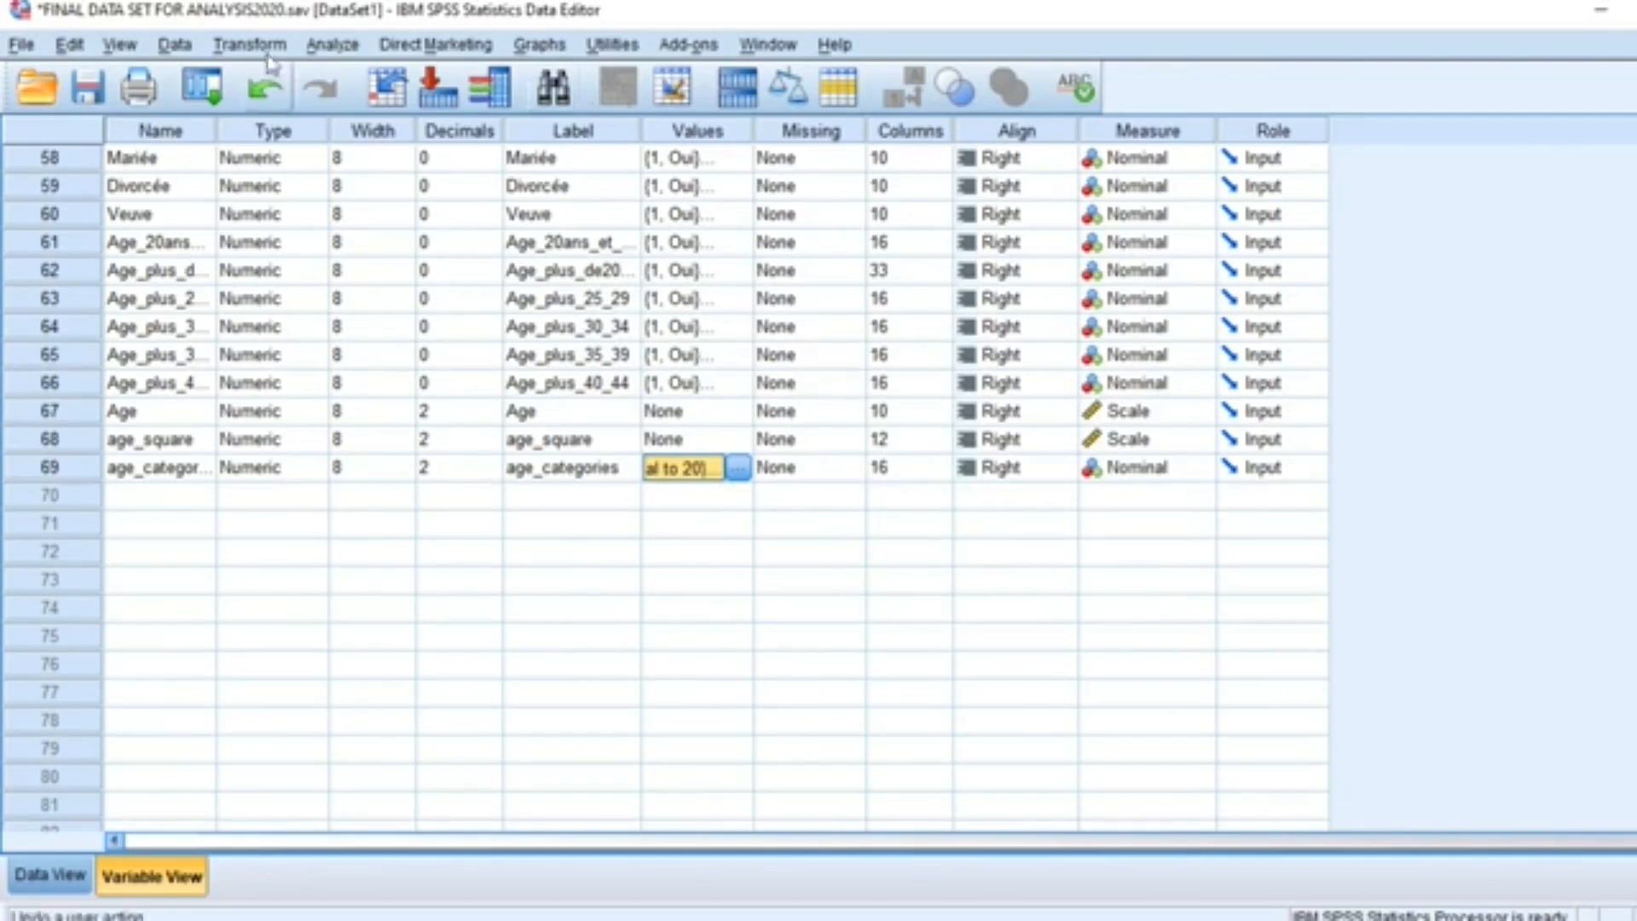
# Run the frequency table for age_categories again with its value labels in place
pyautogui.click(334, 48)
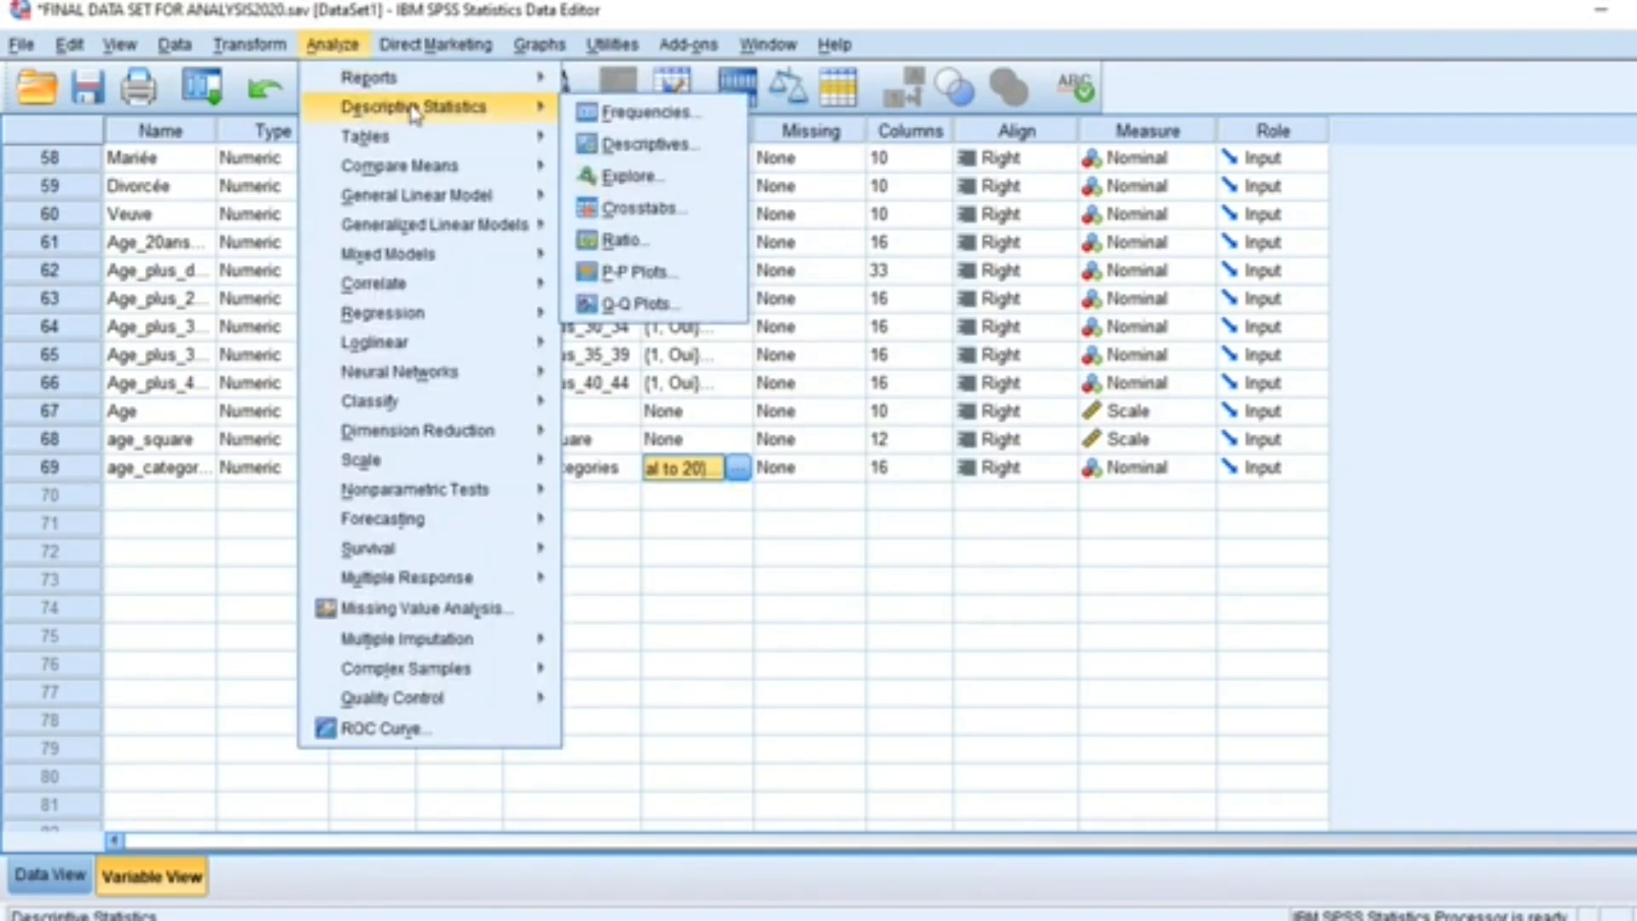
pyautogui.moveTo(488, 119)
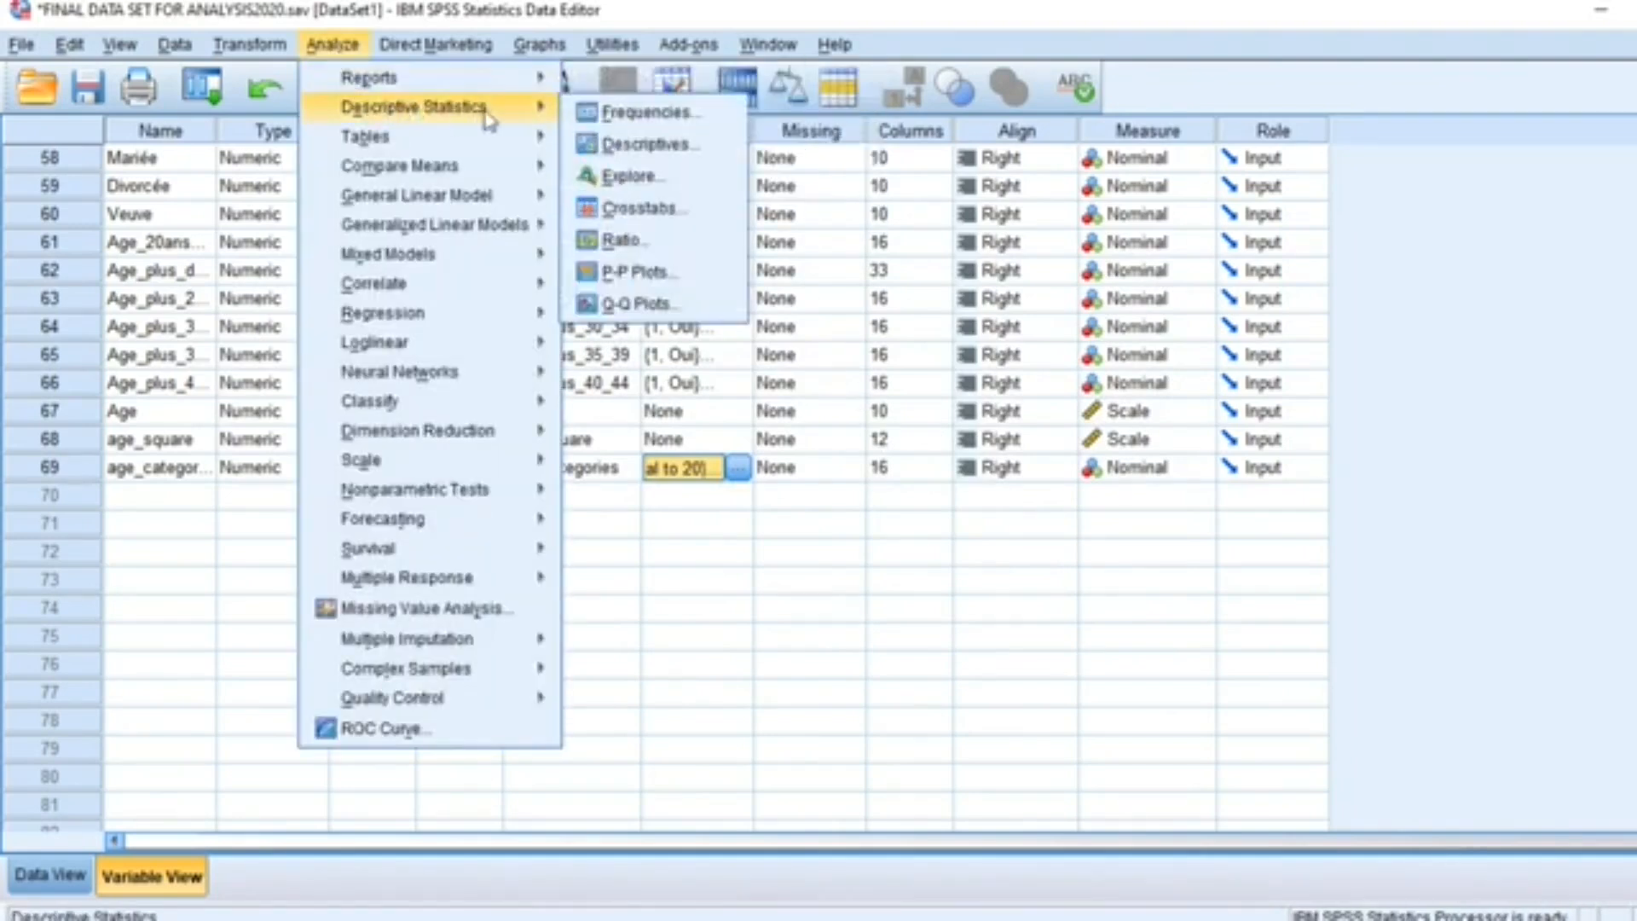
pyautogui.click(663, 112)
pyautogui.click(939, 366)
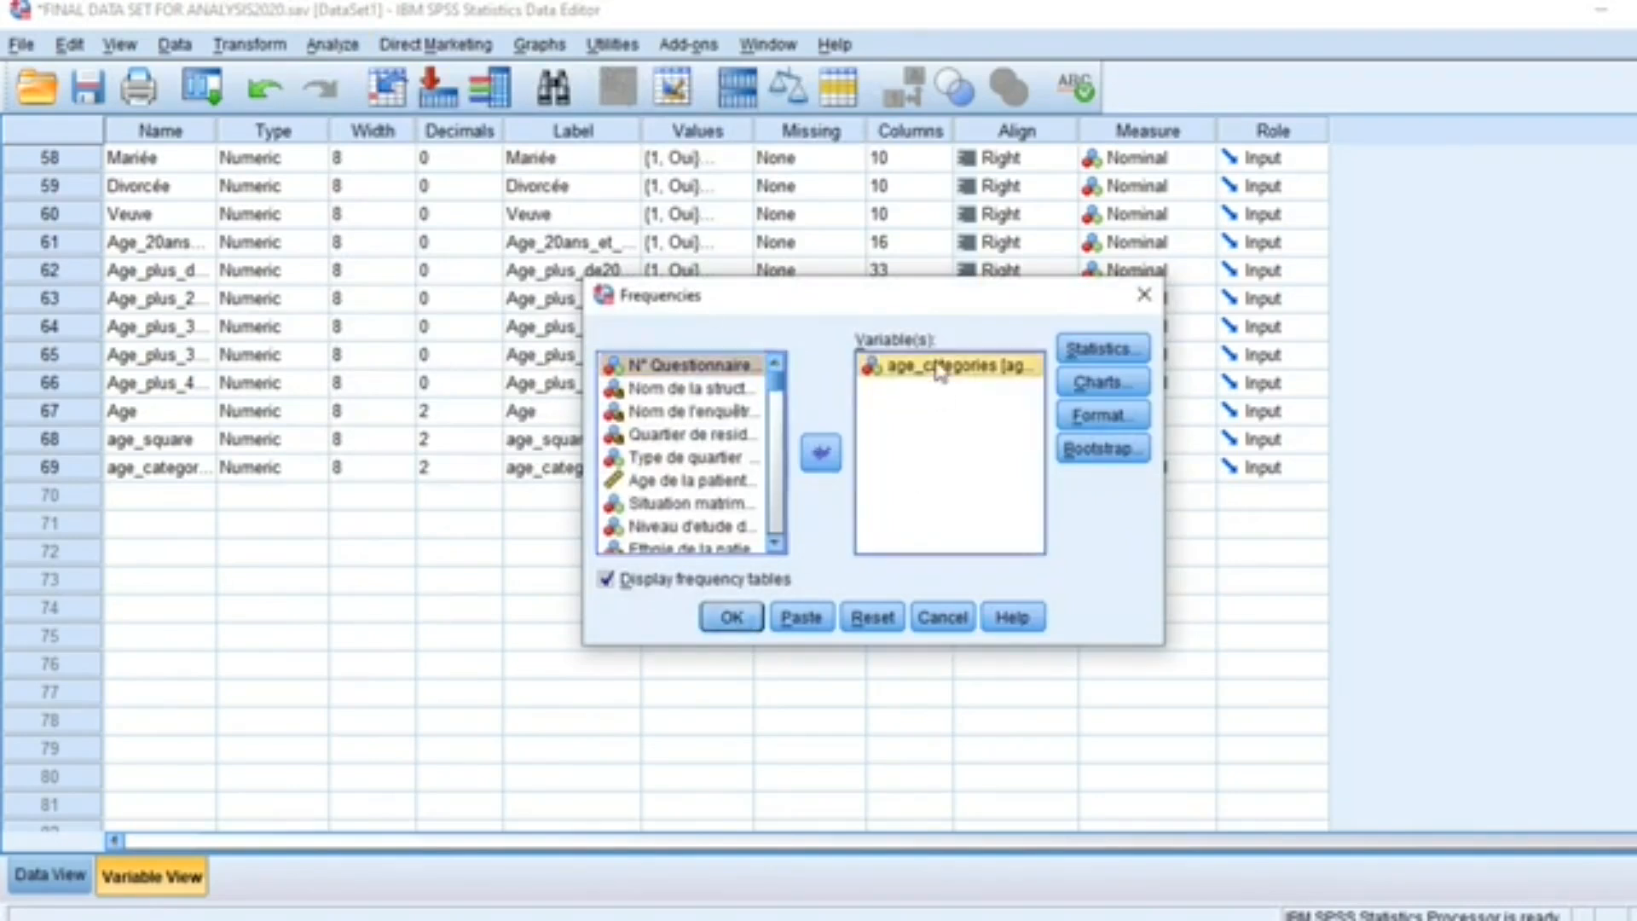
pyautogui.click(730, 616)
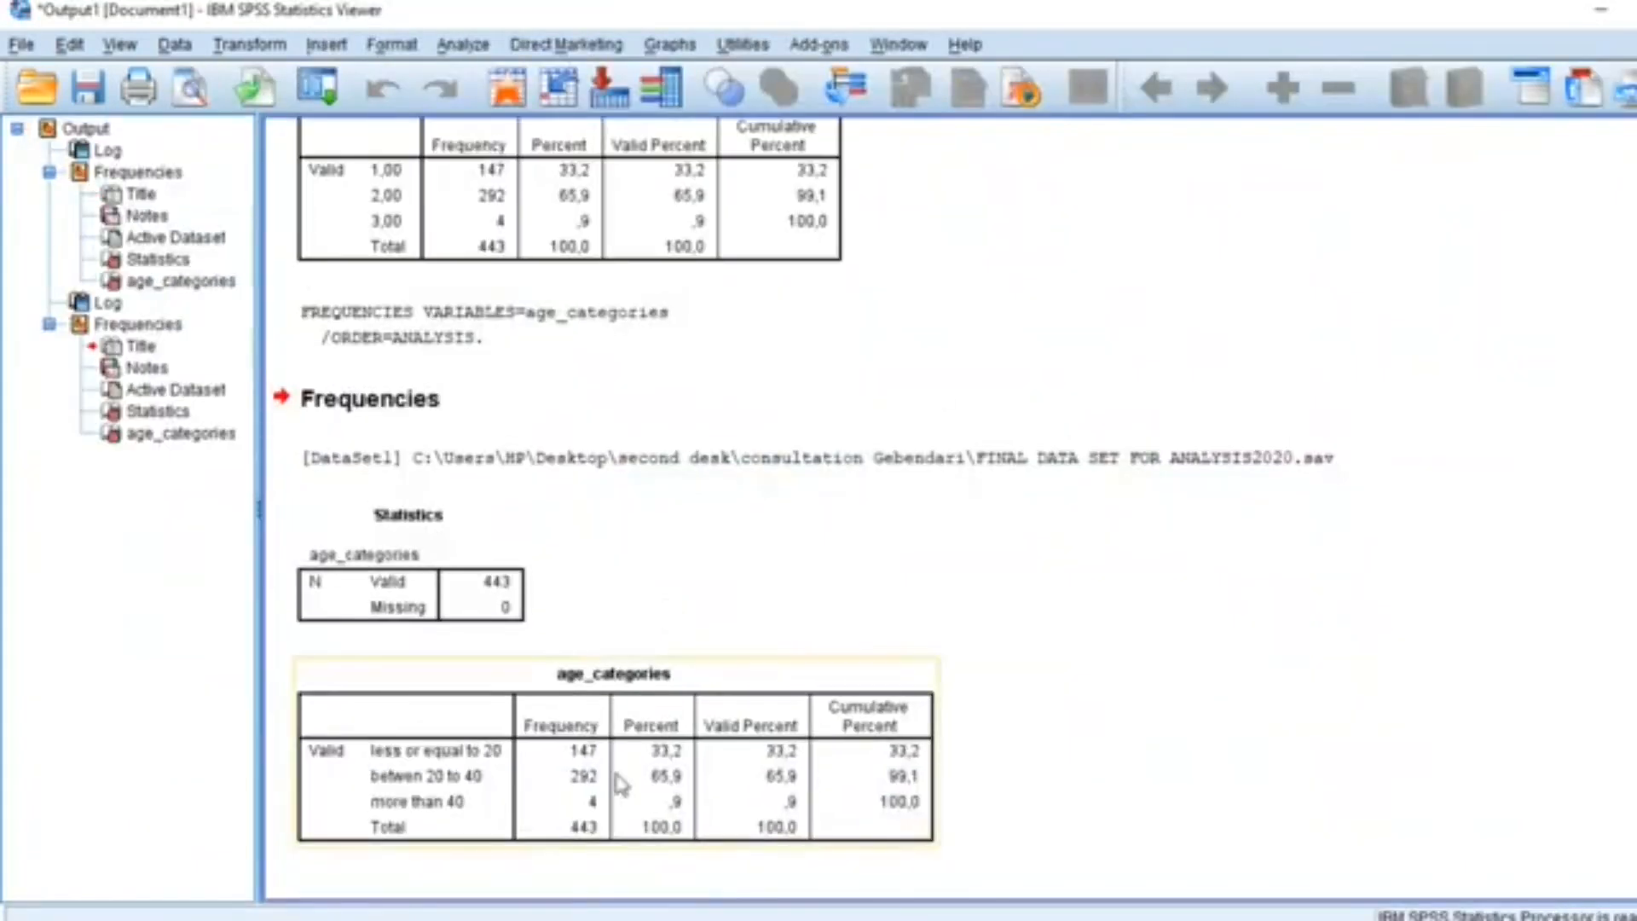